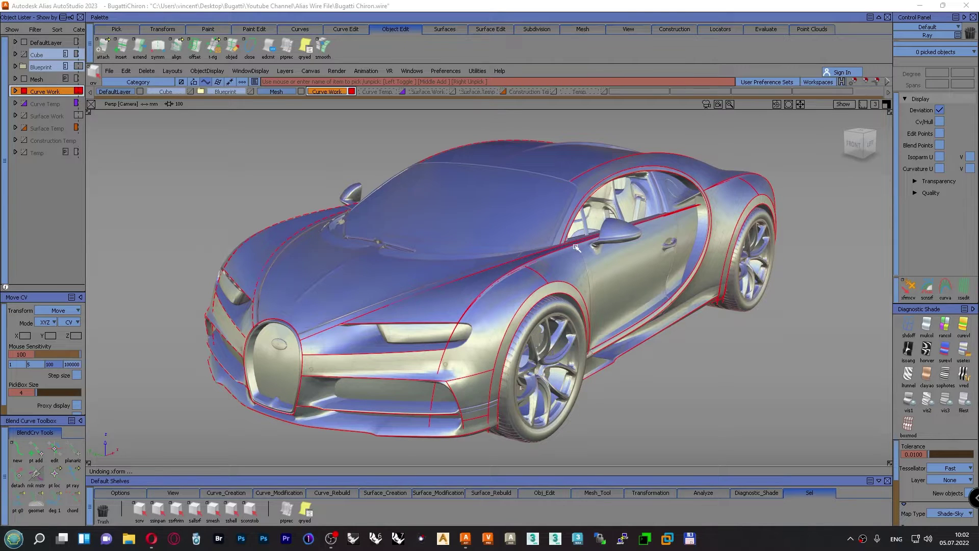
Pick the hood mesh ID10085 and hide everything else in the scene
ctrl+shift+drag(271, 170, 269, 213)
click(337, 276)
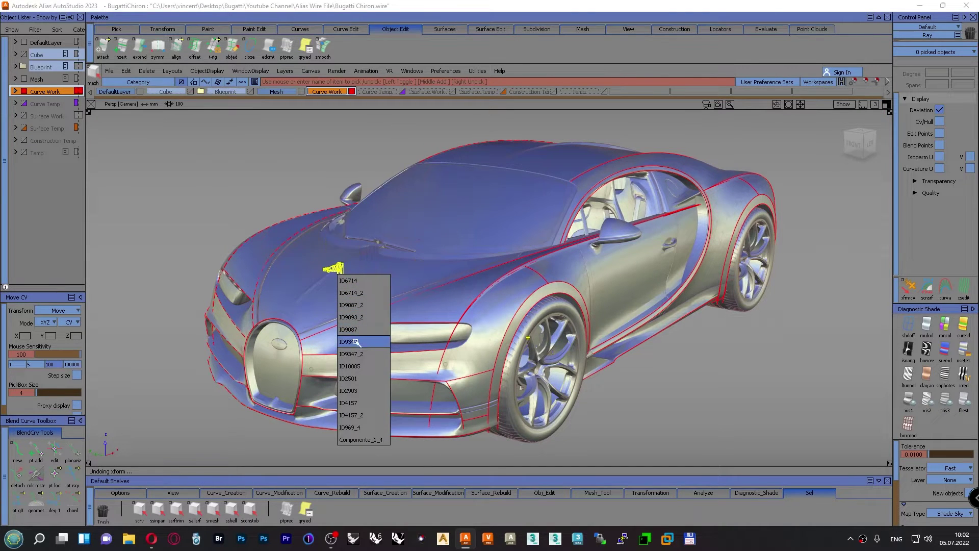
click(362, 366)
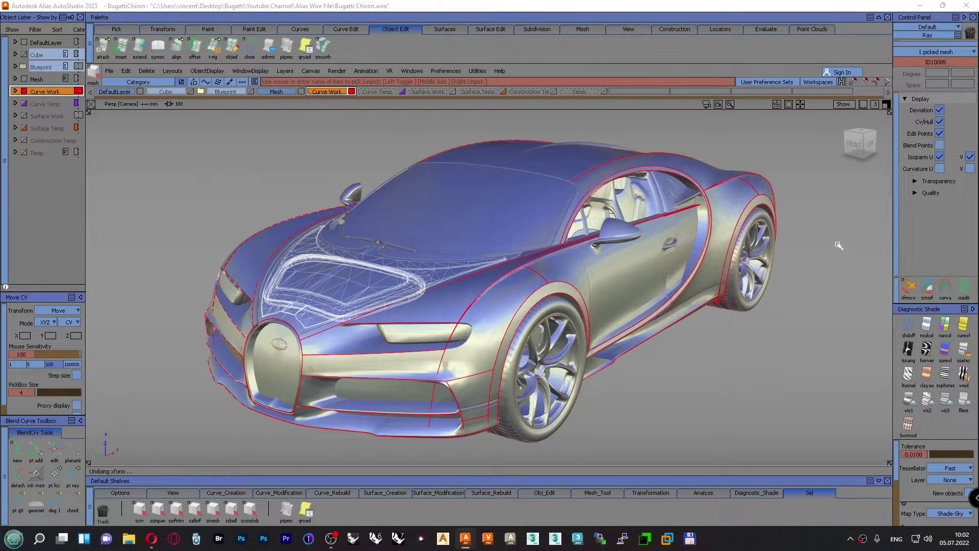
ctrl+shift+drag(837, 244, 829, 338)
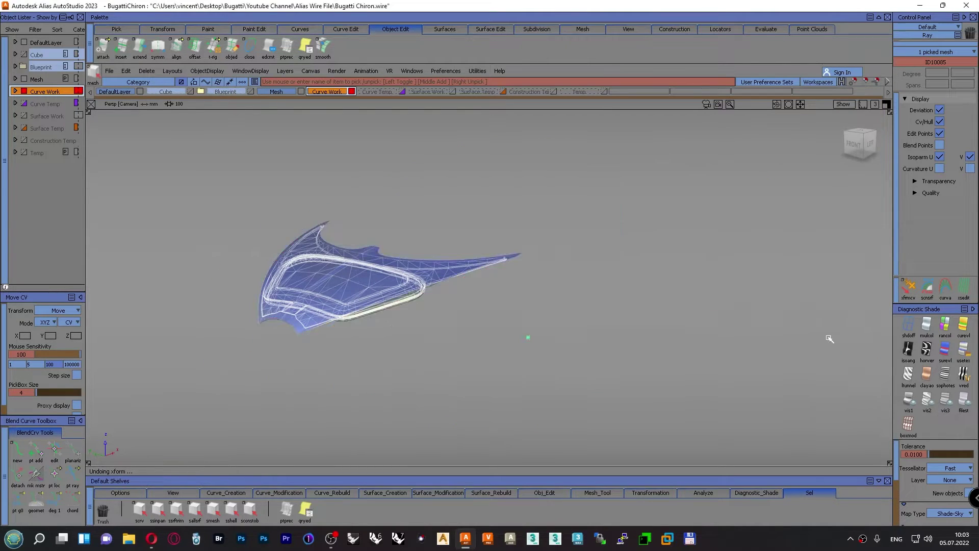
Set the hood in an orthographic top view, clear the selection and show the grid
alt+shift+drag(498, 223, 465, 276)
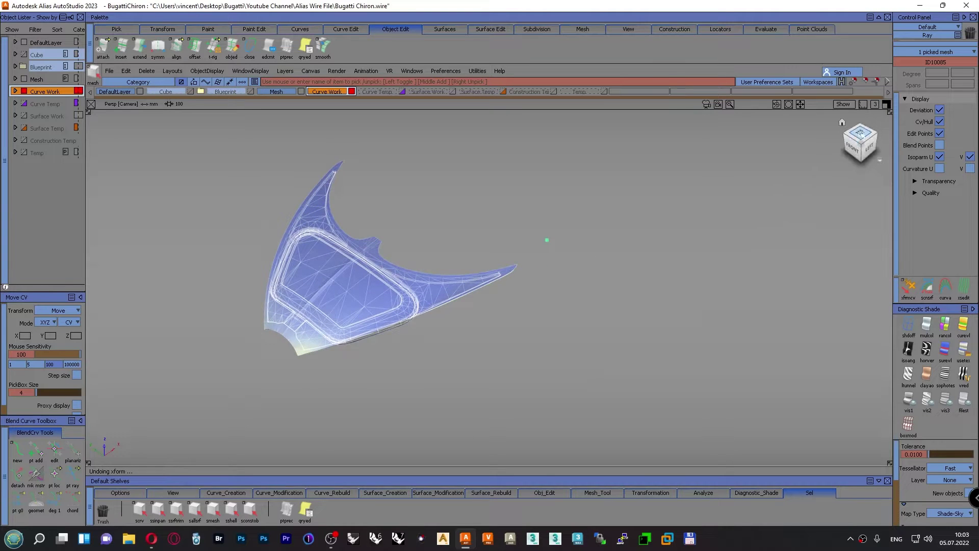
click(853, 139)
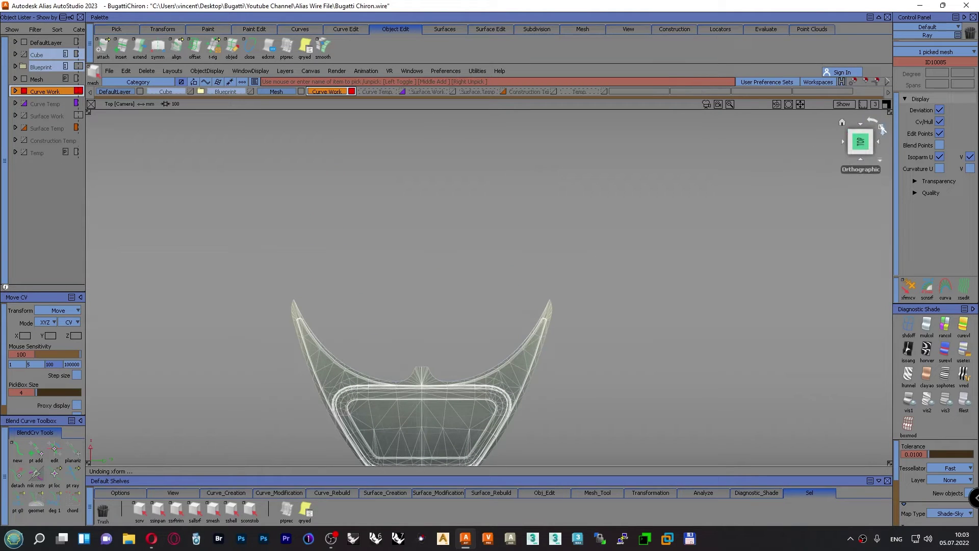
click(882, 129)
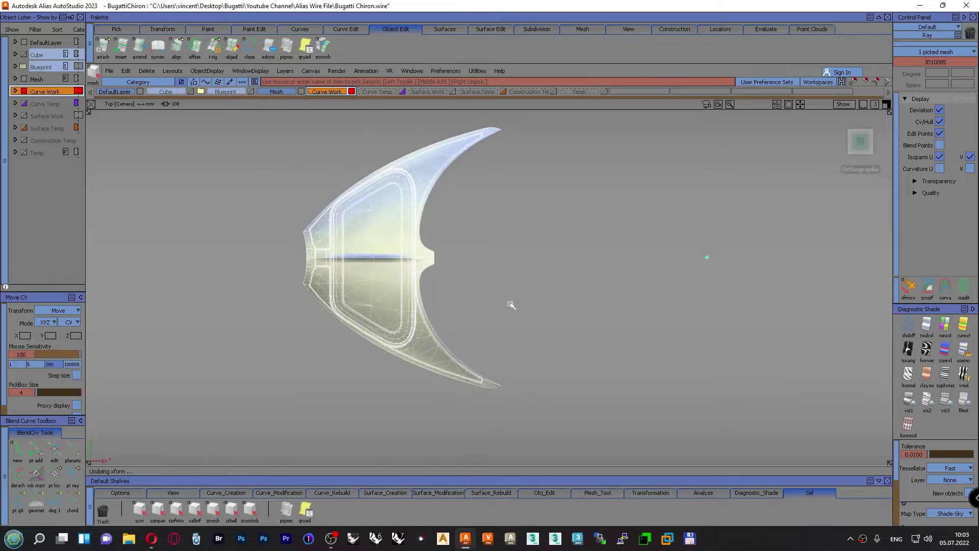
ctrl+shift+drag(520, 279, 522, 264)
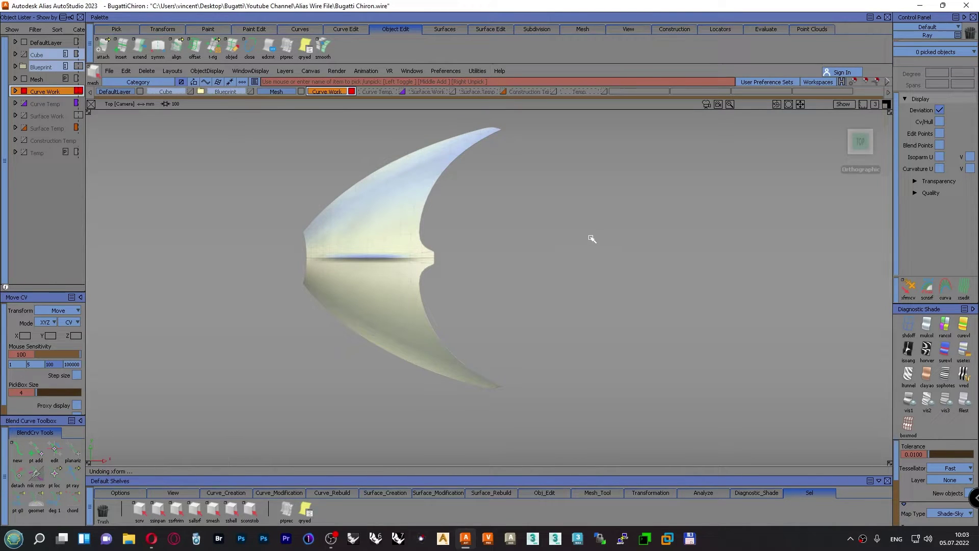
click(843, 104)
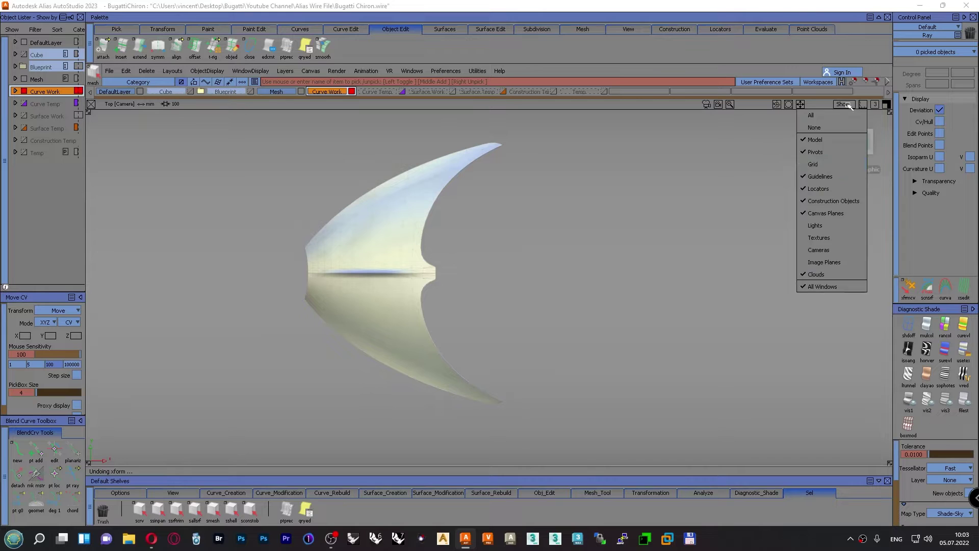
click(812, 164)
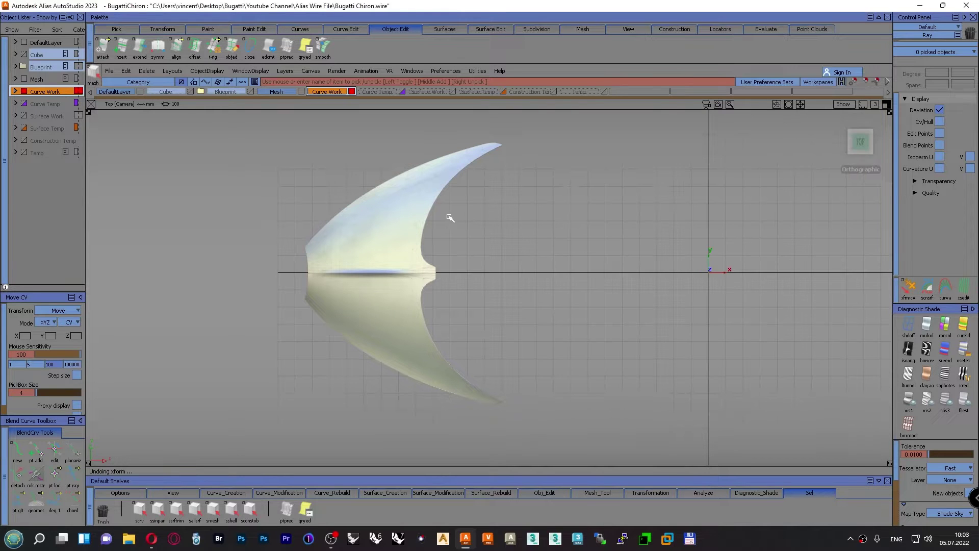
Draw a straight degree-1 edit point curve along the car's centre axis from X -2400, extending past both ends of the hood
click(234, 496)
click(287, 508)
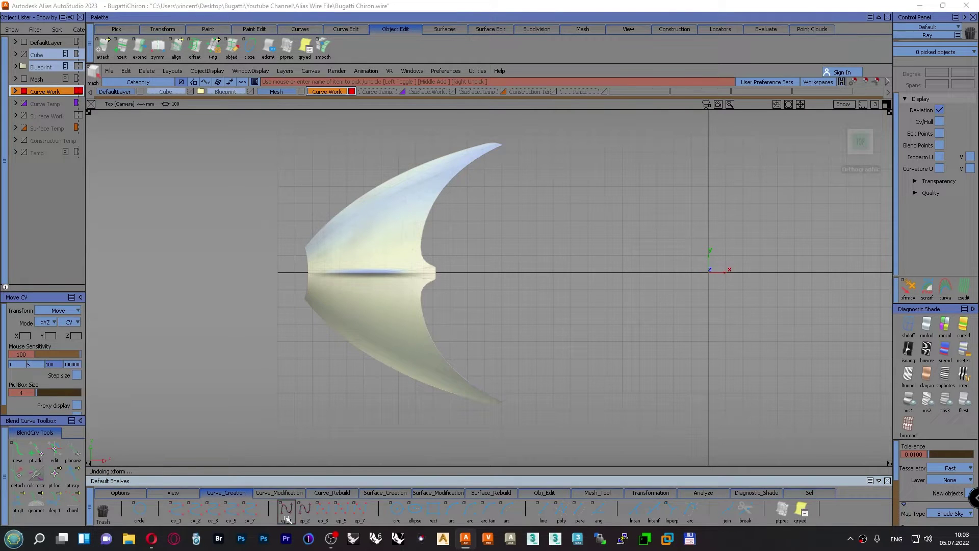
click(294, 272)
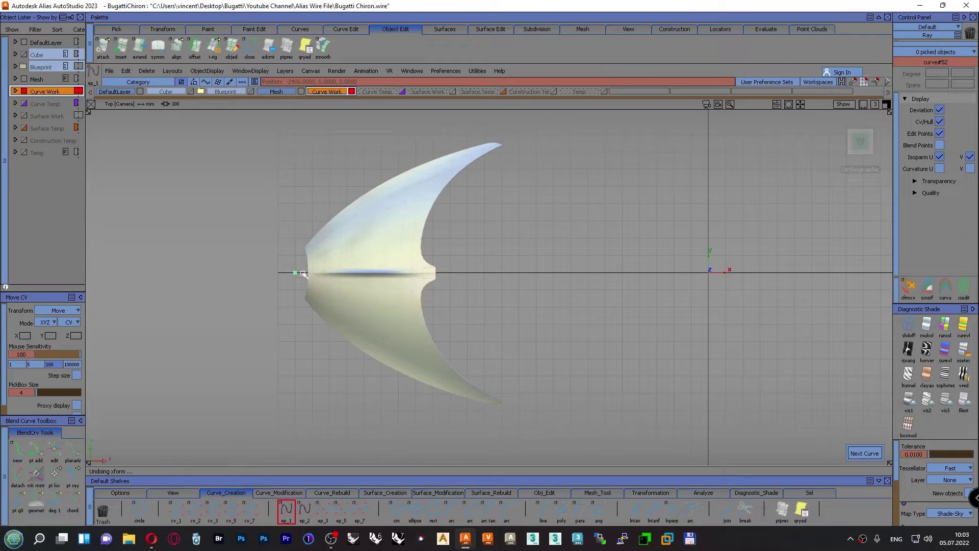
click(452, 275)
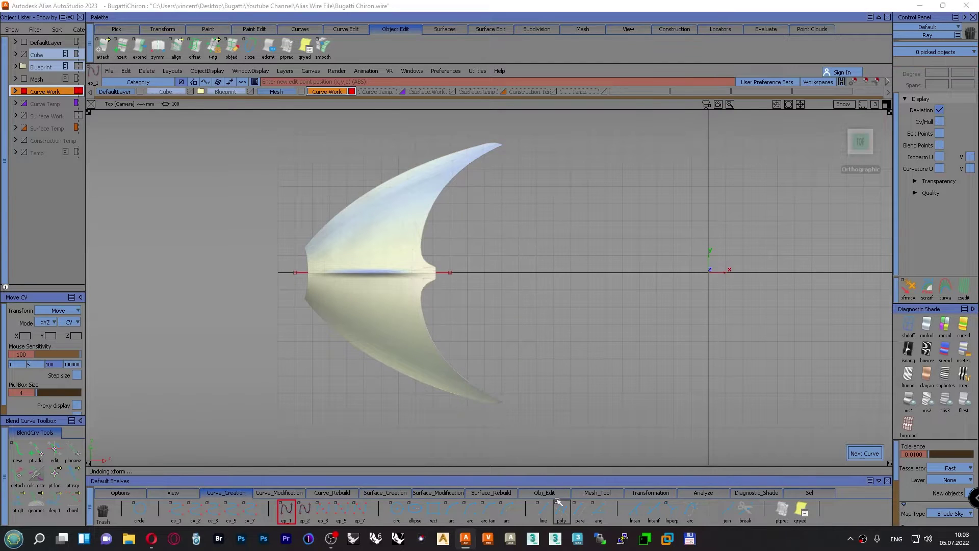
Project the straight centre curve onto the hood mesh in the top view
click(597, 493)
click(249, 509)
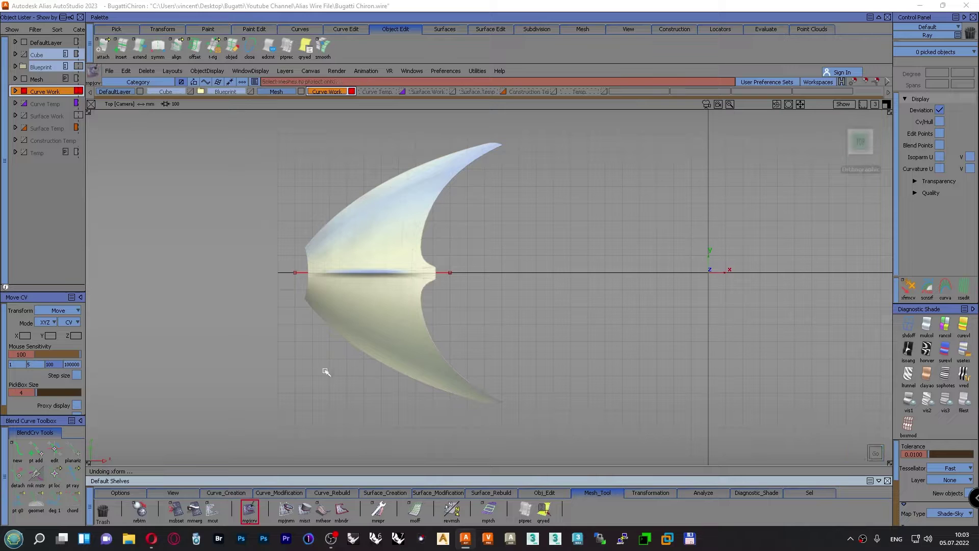
click(360, 306)
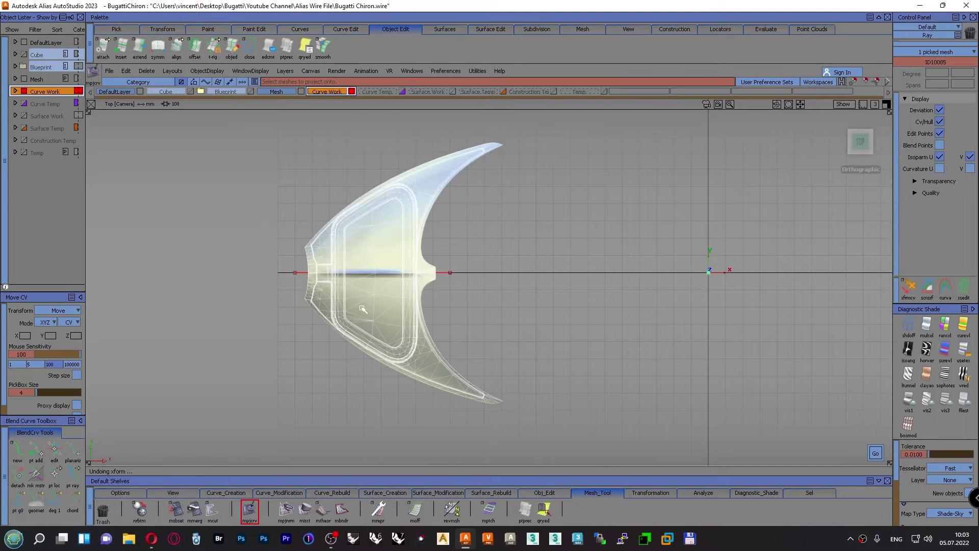
click(447, 275)
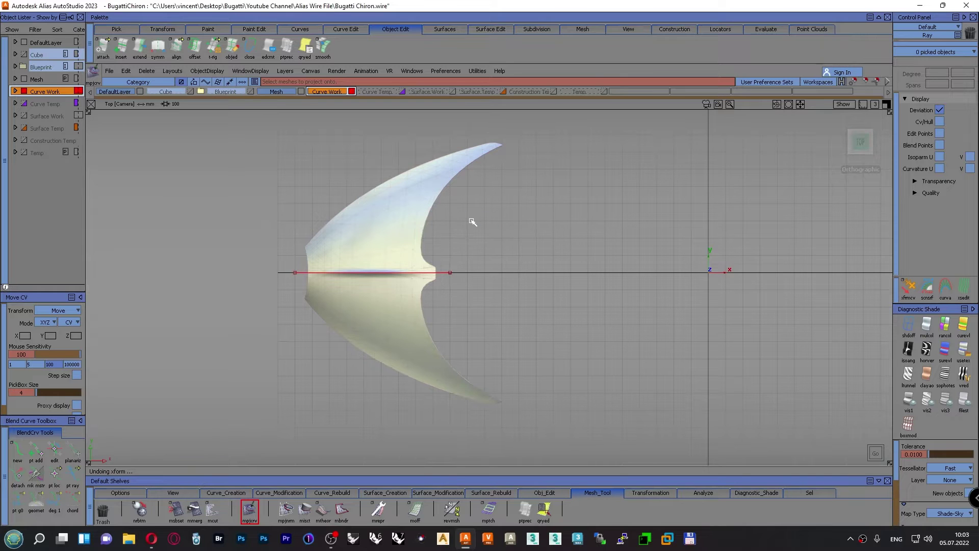
Assign the original straight curve below the hood to the Curve Temp layer
alt+shift+drag(421, 317, 430, 229)
alt+shift+right_drag(430, 229, 453, 246)
alt+shift+middle_drag(452, 246, 415, 230)
alt+shift+drag(415, 229, 332, 253)
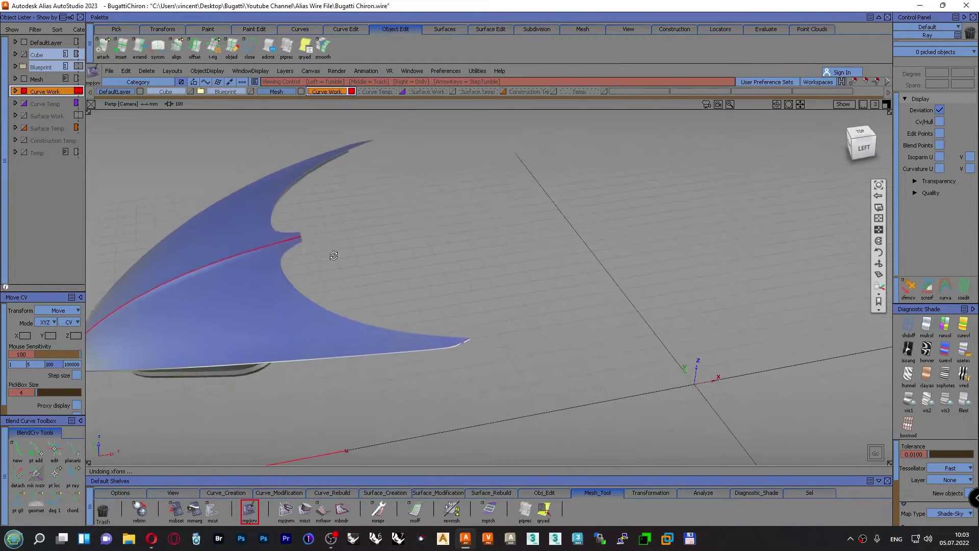
alt+shift+middle_drag(332, 253, 618, 200)
alt+shift+right_drag(617, 200, 510, 218)
alt+shift+middle_drag(510, 218, 586, 224)
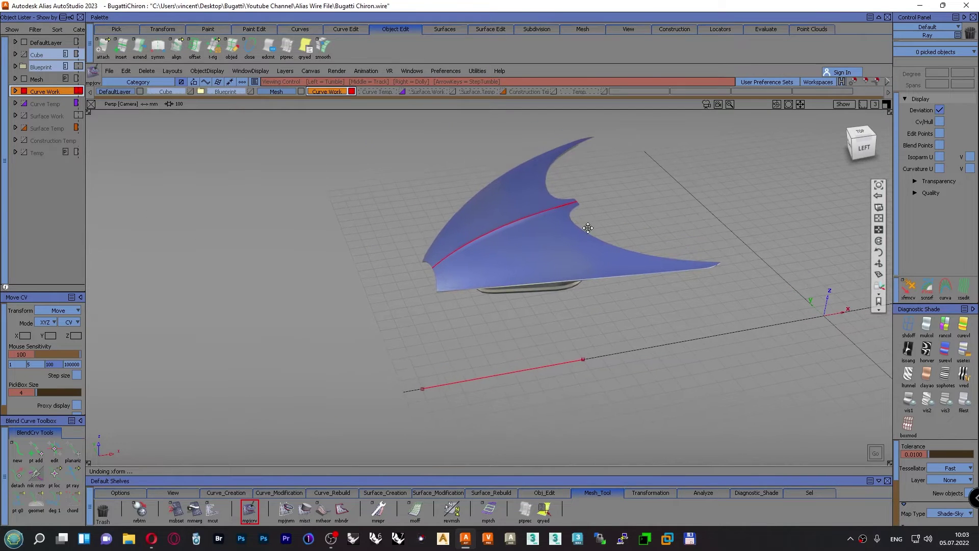
ctrl+shift+drag(351, 214, 378, 227)
drag(472, 400, 450, 378)
drag(376, 93, 377, 101)
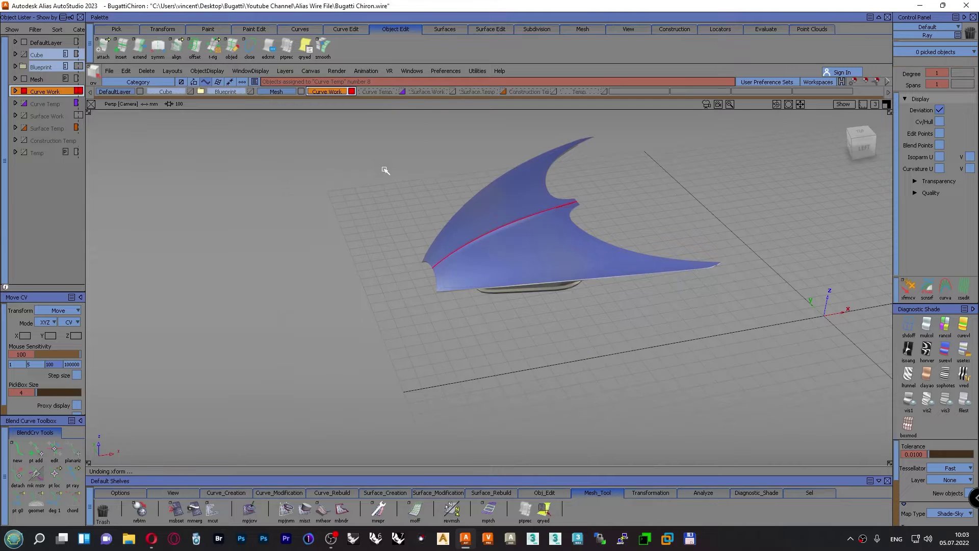
Pick the hood mesh and hide everything except it
alt+shift+right_drag(385, 170, 414, 185)
alt+shift+middle_drag(414, 184, 585, 208)
alt+shift+right_drag(585, 207, 498, 221)
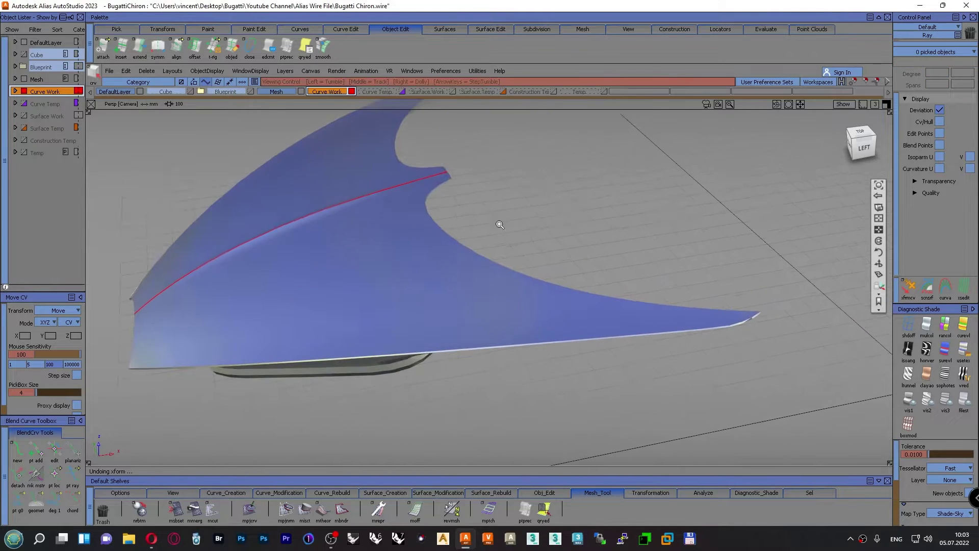
alt+shift+middle_drag(359, 242, 682, 258)
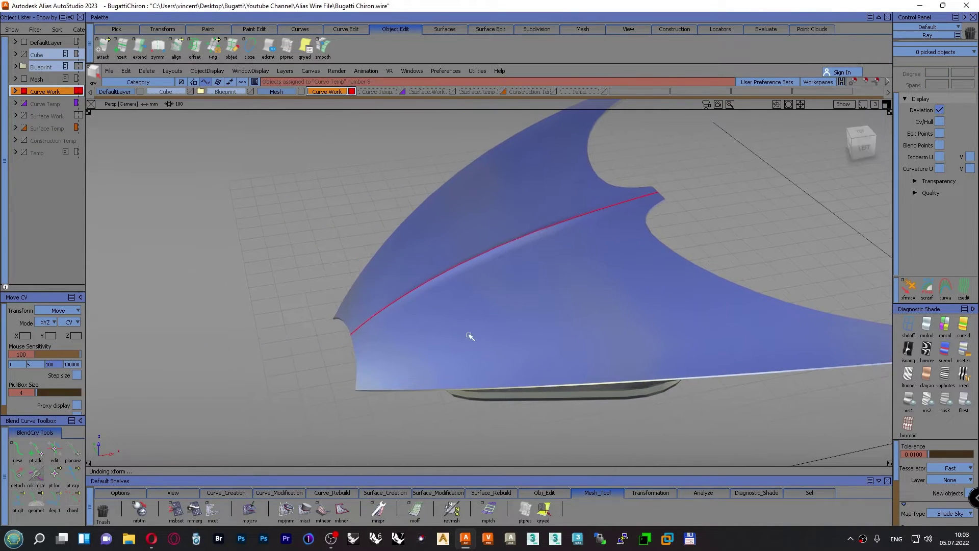
ctrl+shift+click(301, 217)
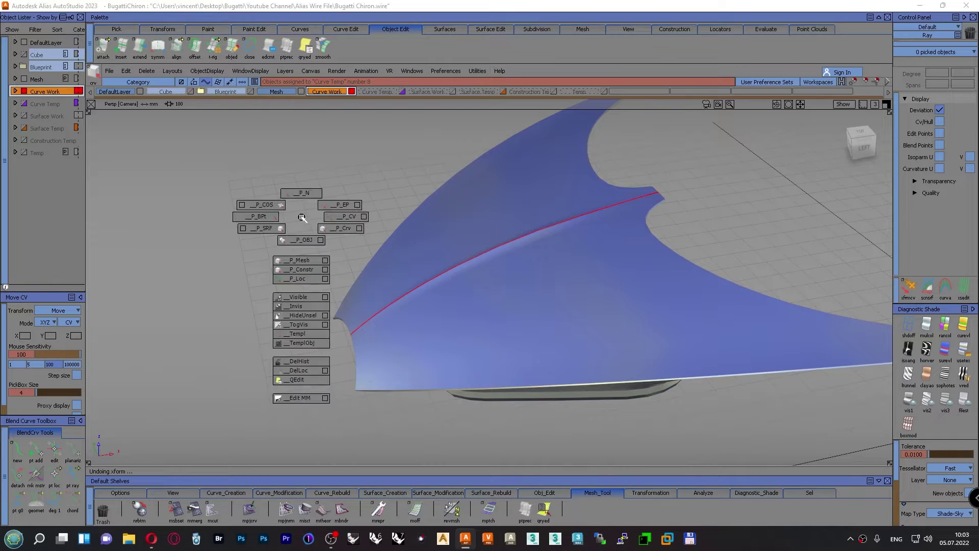
ctrl+shift+drag(302, 217, 300, 259)
click(373, 260)
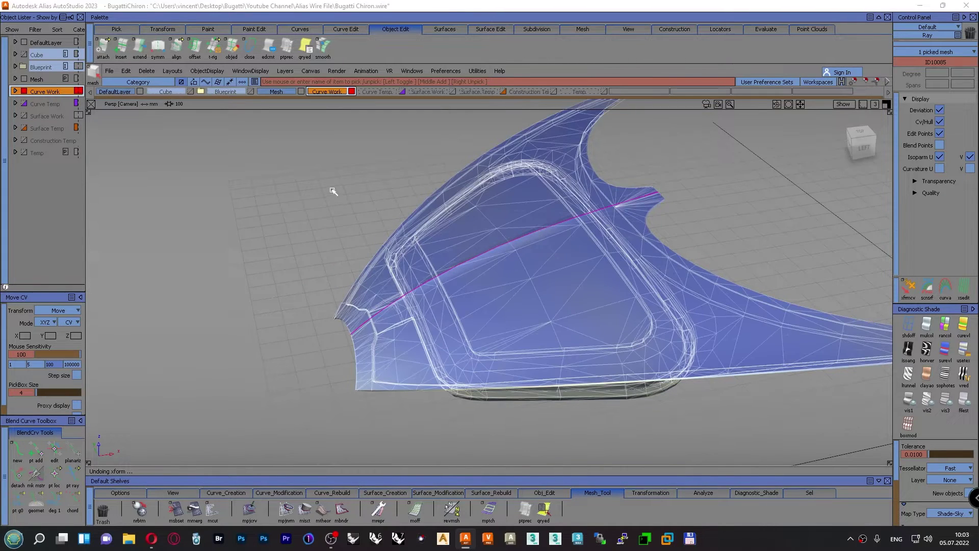
ctrl+shift+drag(332, 190, 334, 289)
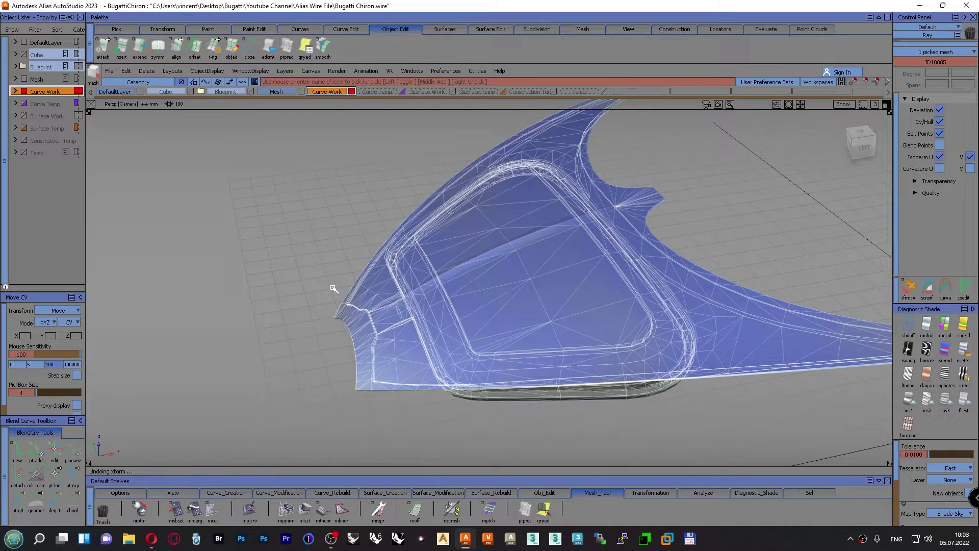
Clear the selection, make all hidden geometry visible and activate object picking
ctrl+shift+drag(329, 249, 312, 268)
ctrl+shift+drag(313, 225, 352, 237)
ctrl+shift+drag(258, 215, 261, 239)
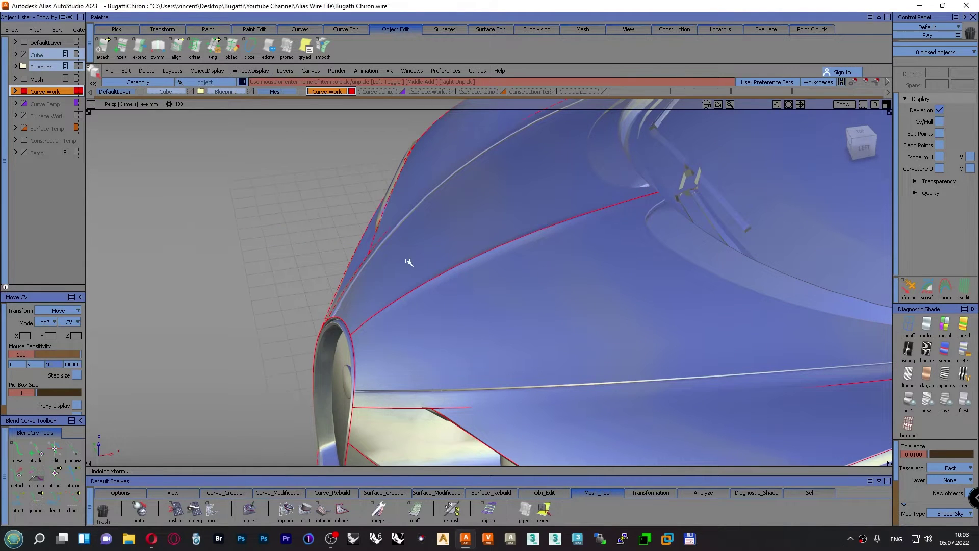
Pick the projected curve group on the hood's centre line, hide everything else and clear the selection
click(437, 281)
click(442, 283)
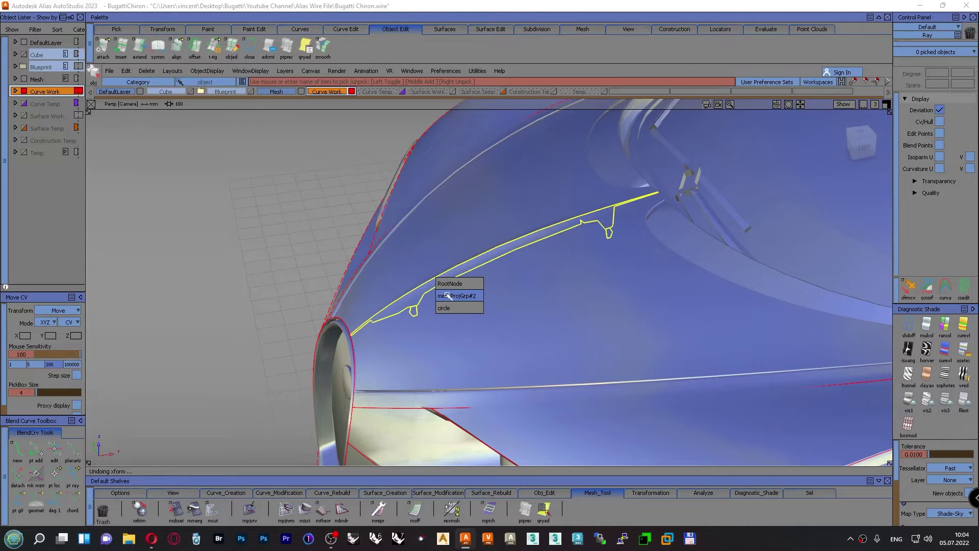
click(447, 297)
ctrl+shift+right_drag(273, 188, 285, 287)
ctrl+shift+drag(286, 264, 293, 236)
Turn off the red layer colour of Curve Work for the hood section in the orthographic left view
click(861, 147)
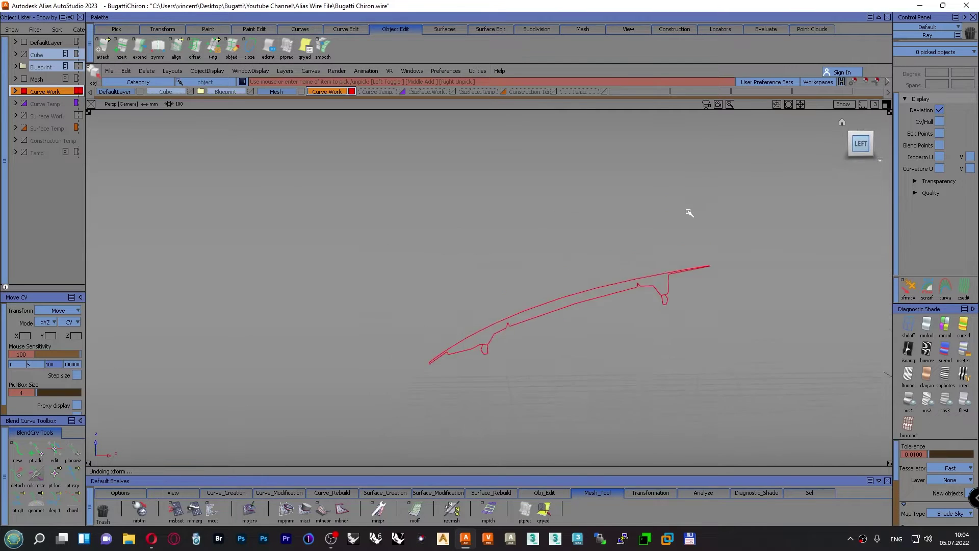
alt+shift+middle_drag(601, 272, 412, 151)
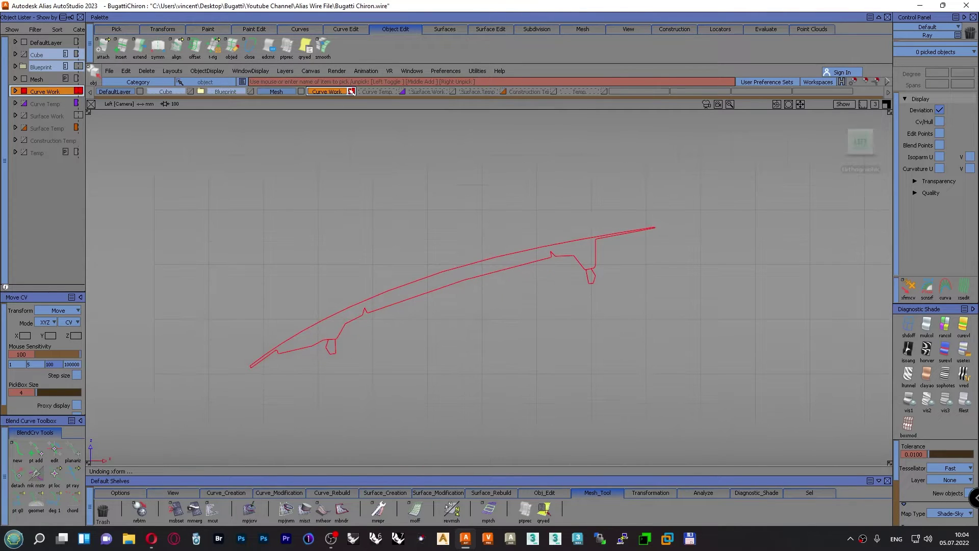
click(351, 91)
click(370, 89)
alt+shift+right_drag(376, 127, 384, 195)
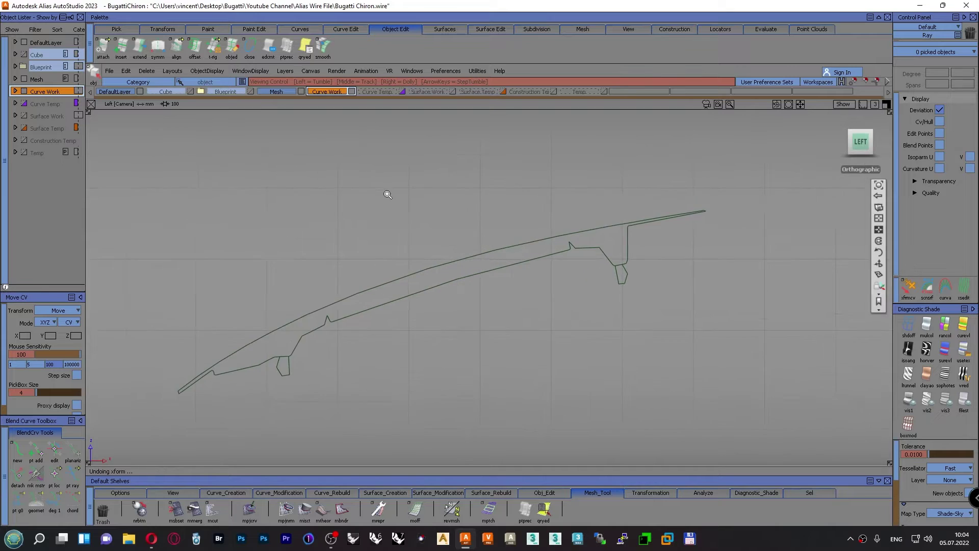
alt+shift+middle_drag(385, 195, 442, 175)
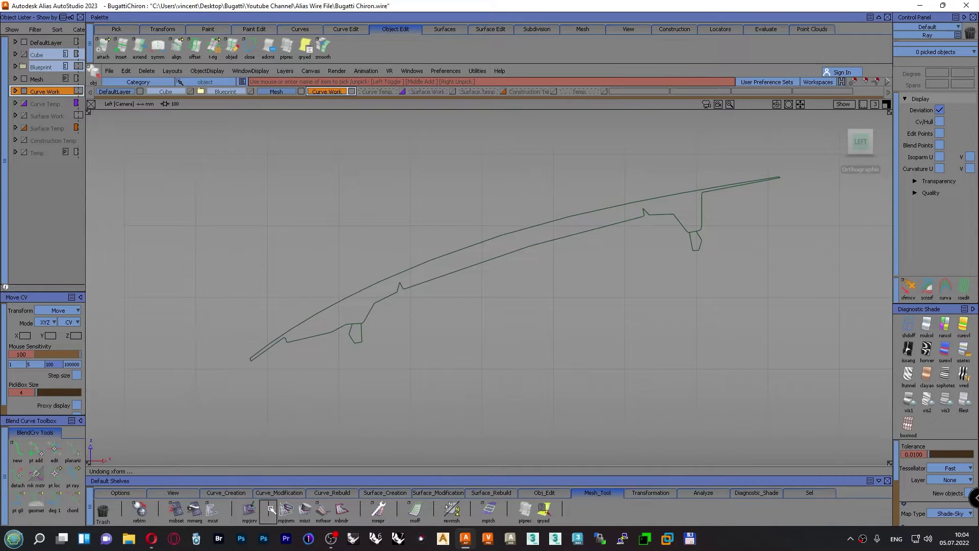
Draw a degree-2 edit point curve from the hood section's front tip to a point on its outline near the rear end
click(237, 493)
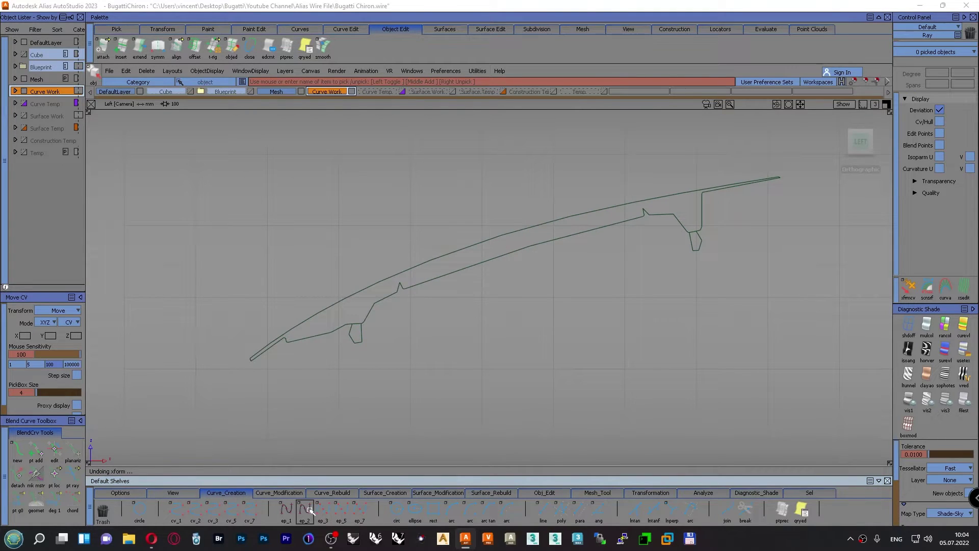
click(255, 355)
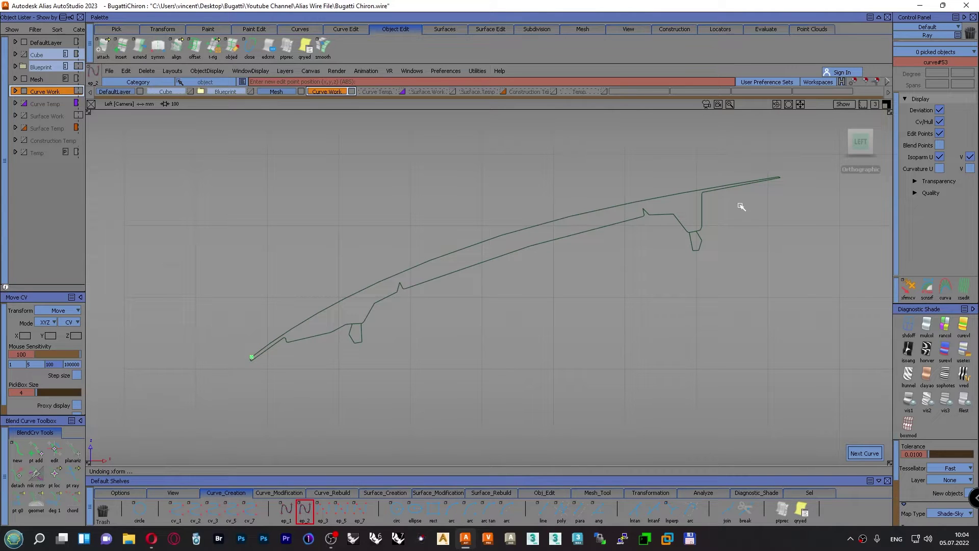
mouse_move(739, 183)
mouse_down()
mouse_move(770, 180)
mouse_move(755, 181)
mouse_up()
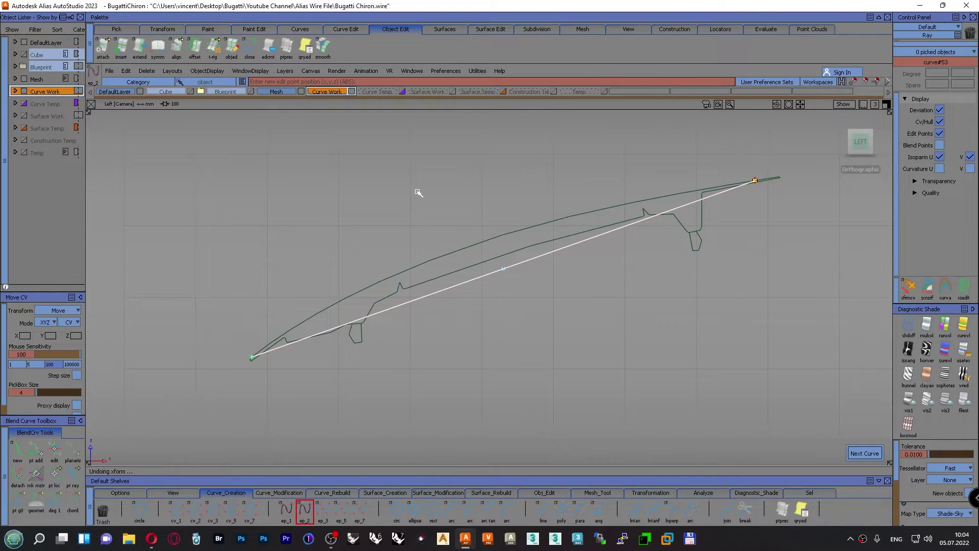
Pick the new curve's middle CV and raise it about 82 mm in Z
ctrl+shift+drag(418, 182, 418, 159)
ctrl+shift+drag(418, 201, 447, 201)
drag(491, 254, 518, 304)
ctrl+shift+right_drag(439, 207, 437, 183)
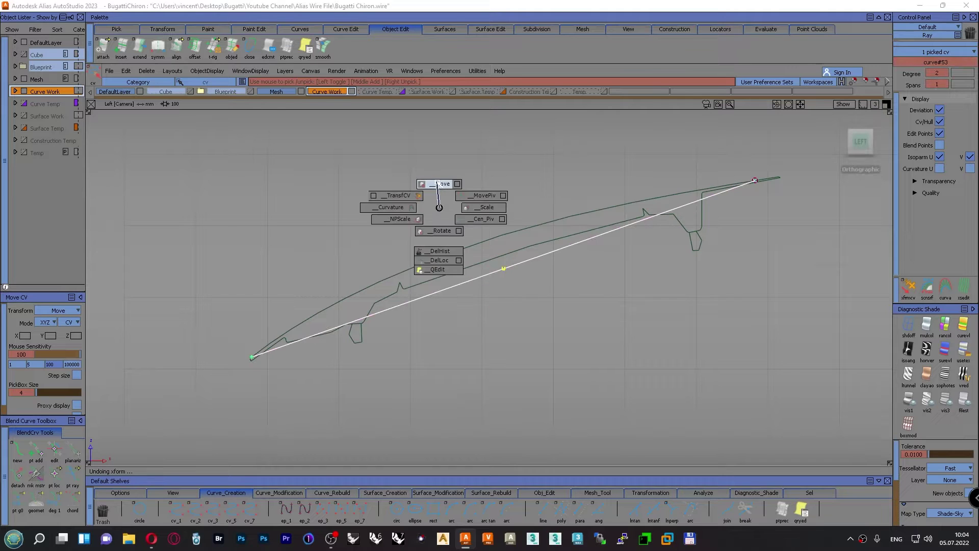
ctrl+shift+middle_drag(437, 185, 437, 184)
right_drag(437, 185, 402, 146)
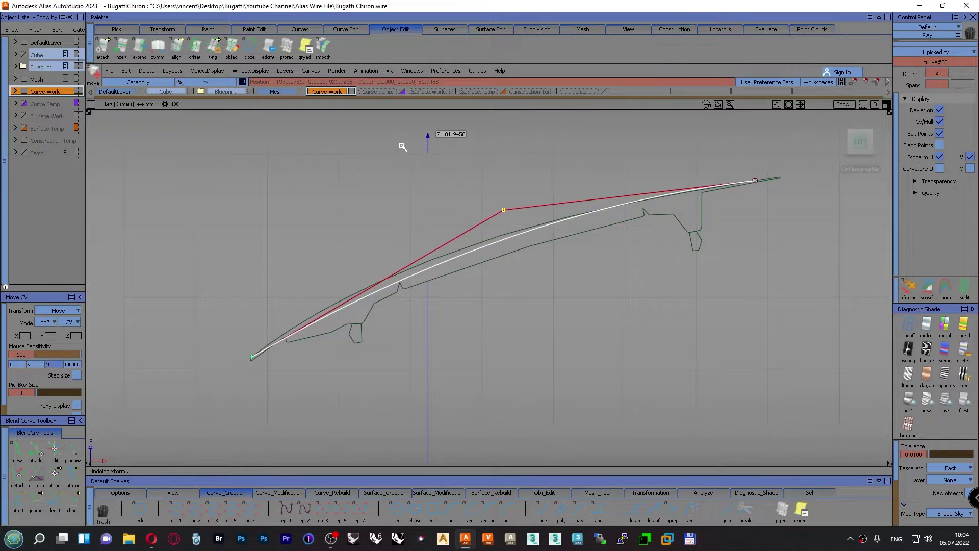
Shift the middle CV toward the hood's front and slightly down so the curve follows the section's upper outline
middle_drag(419, 160, 366, 177)
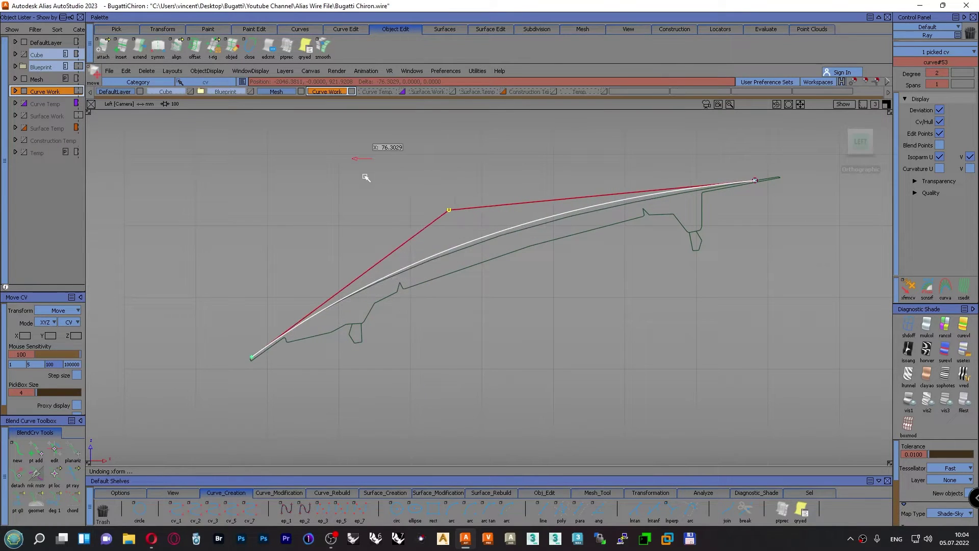
right_drag(365, 177, 363, 191)
middle_drag(405, 181, 386, 194)
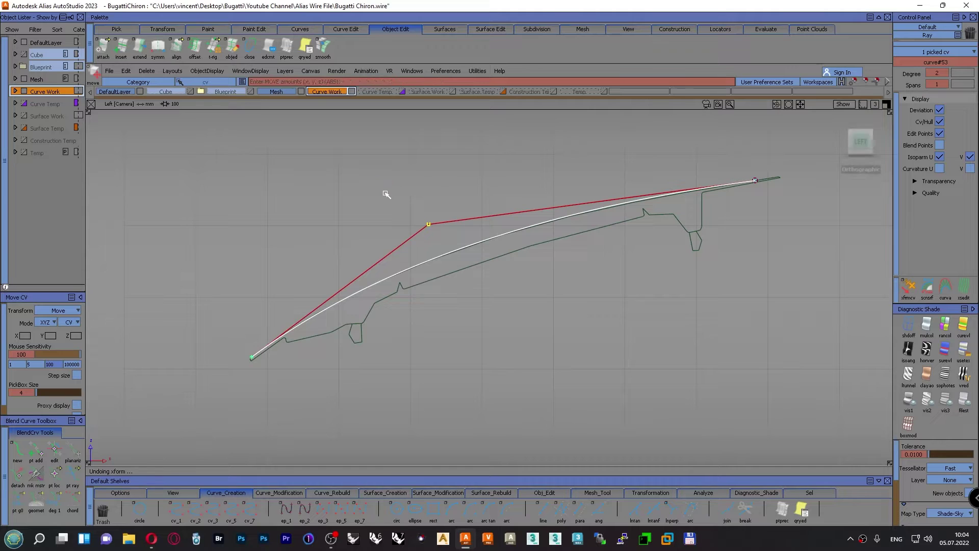
right_drag(386, 194, 383, 199)
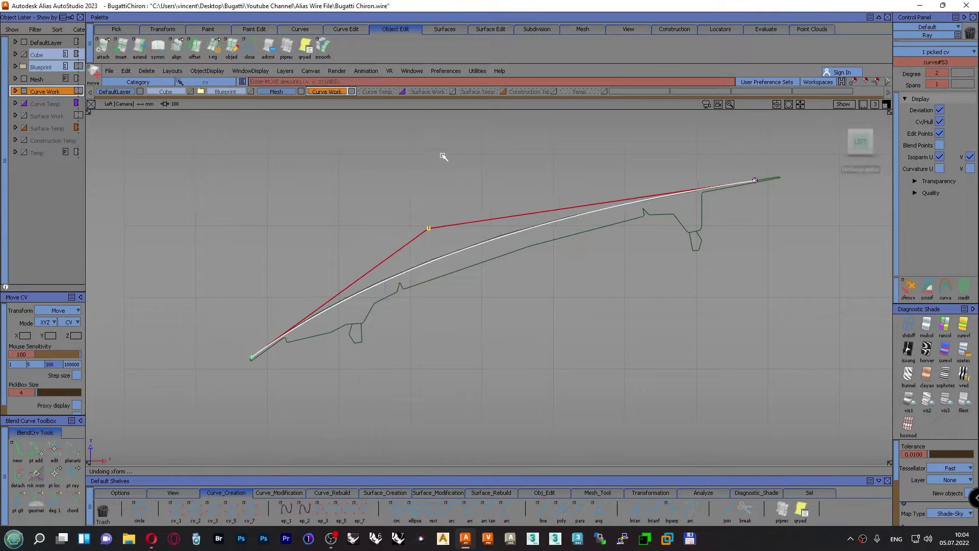
mouse_move(444, 156)
middle_down()
mouse_move(432, 153)
mouse_move(433, 166)
middle_up()
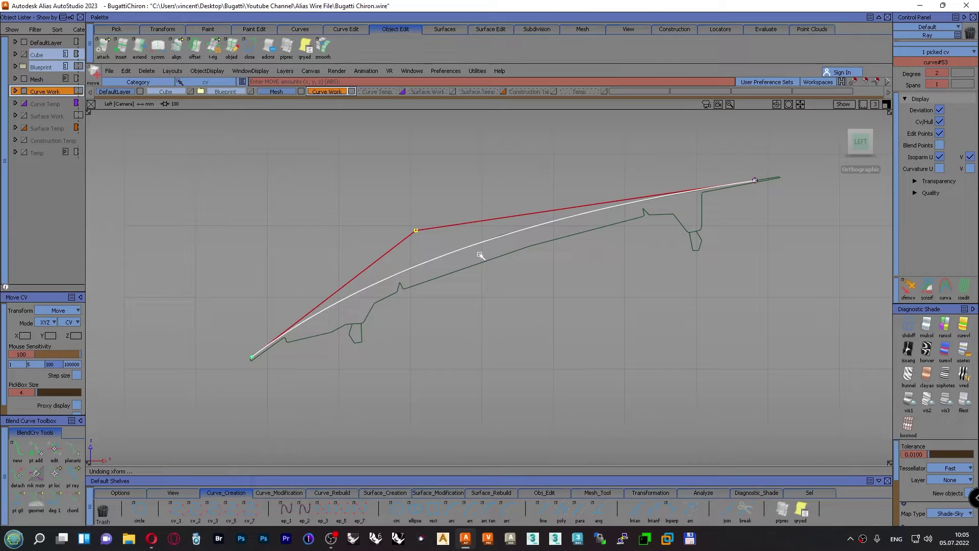
Set the Move CV mode to NUV and fine-tune the middle CV relative to its control hull
click(908, 288)
click(53, 322)
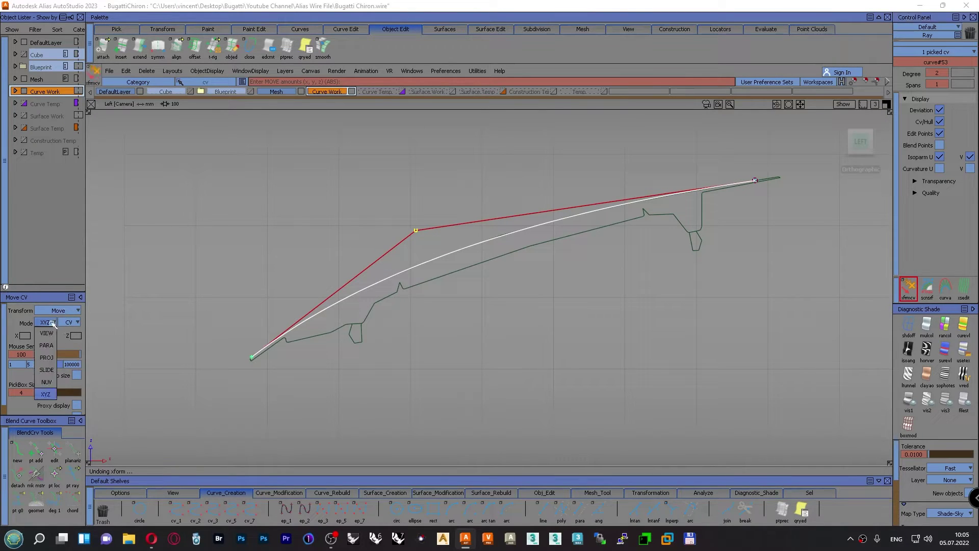
click(47, 379)
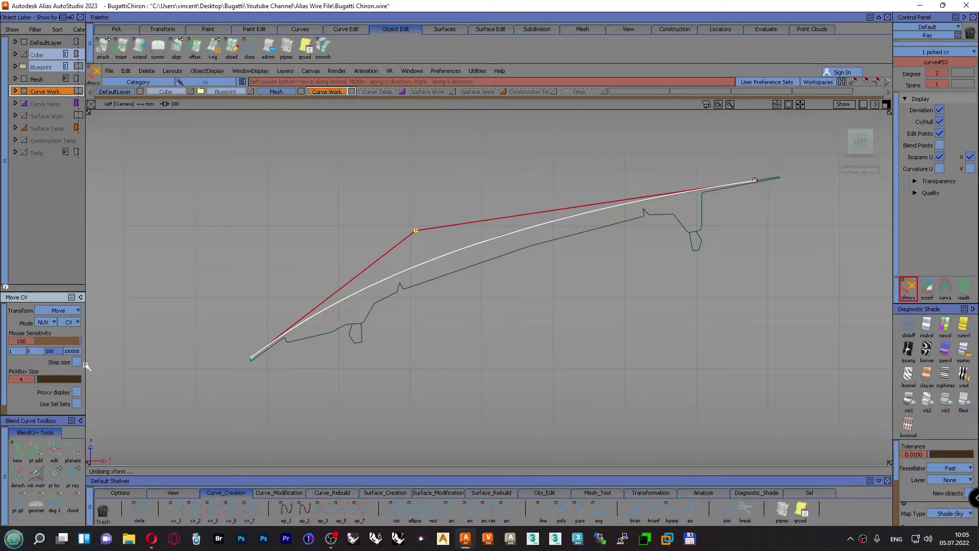
ctrl+shift+drag(417, 231, 417, 221)
click(417, 231)
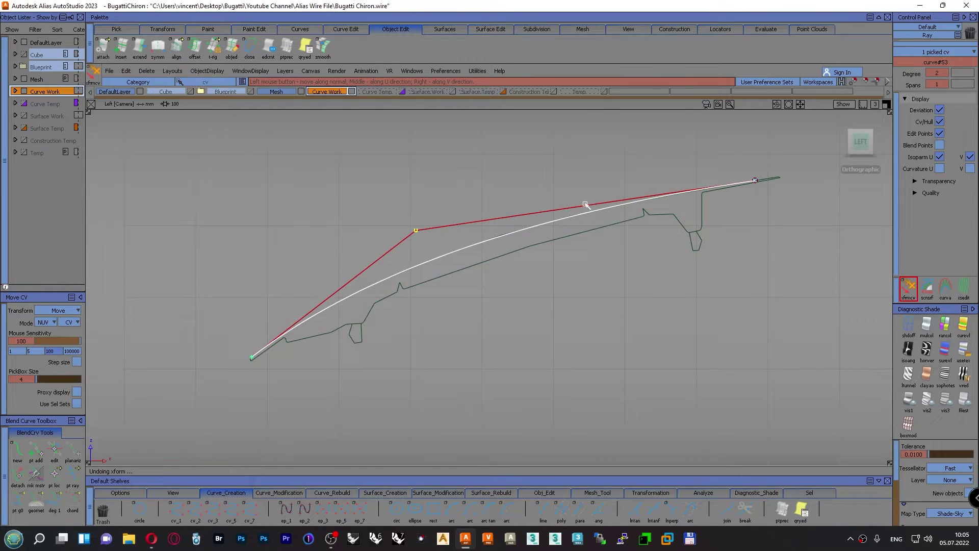
drag(328, 267, 146, 302)
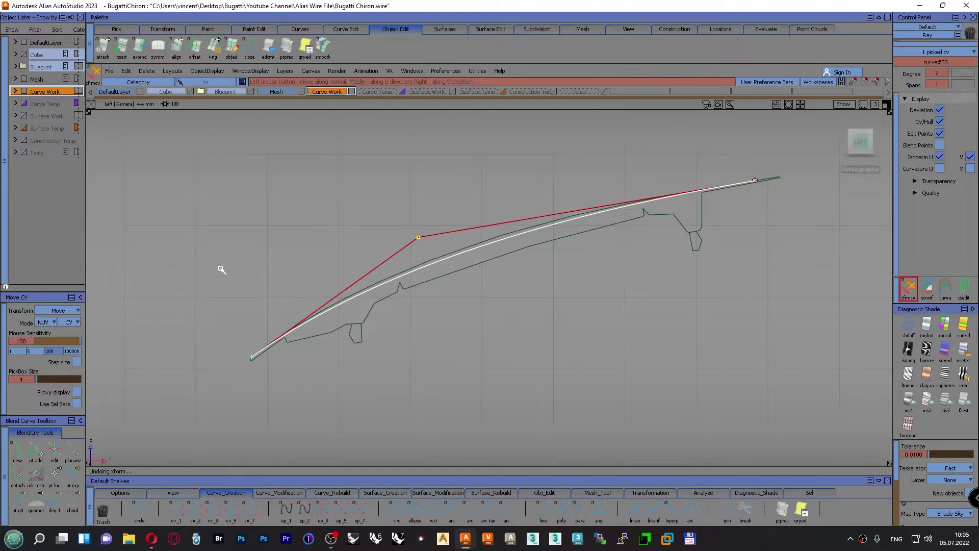
Extend the rear end of the degree-2 curve well beyond the hood section
alt+shift+right_drag(299, 247, 194, 343)
alt+shift+middle_drag(404, 277, 289, 269)
click(523, 494)
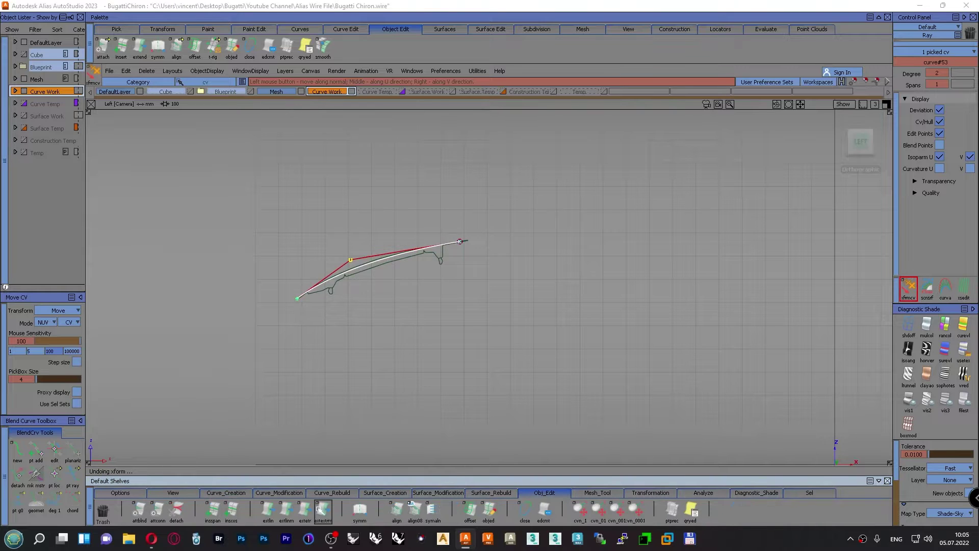
key(e)
click(449, 244)
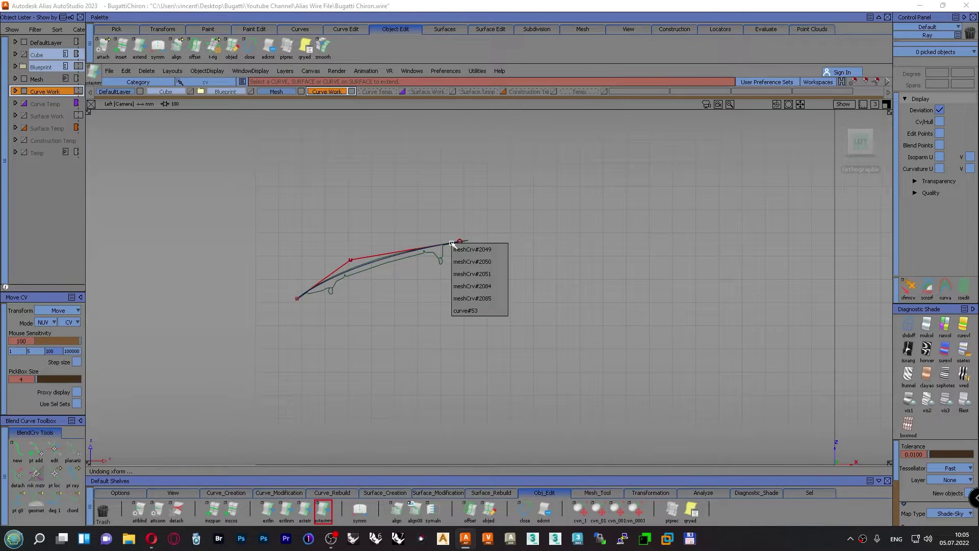
click(465, 310)
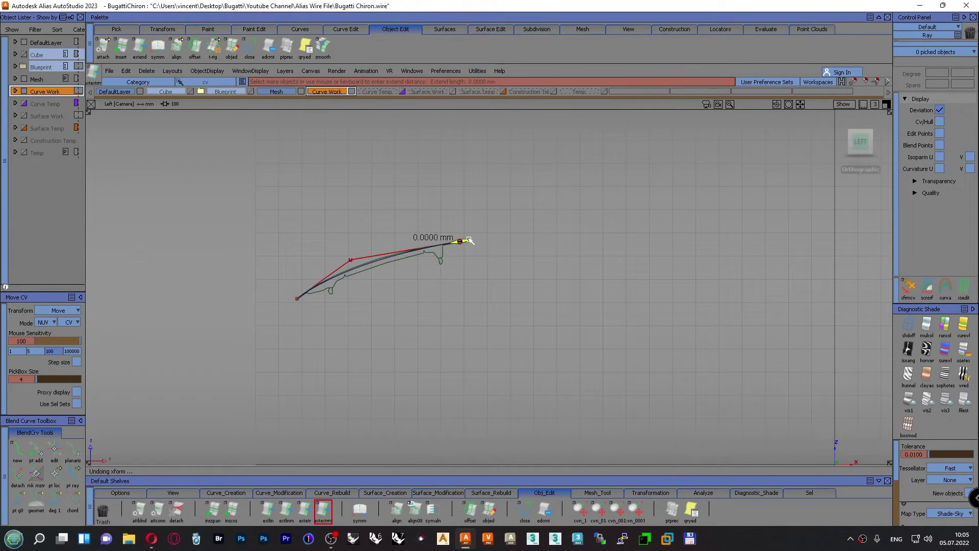
drag(611, 238, 730, 230)
ctrl+shift+drag(543, 164, 542, 139)
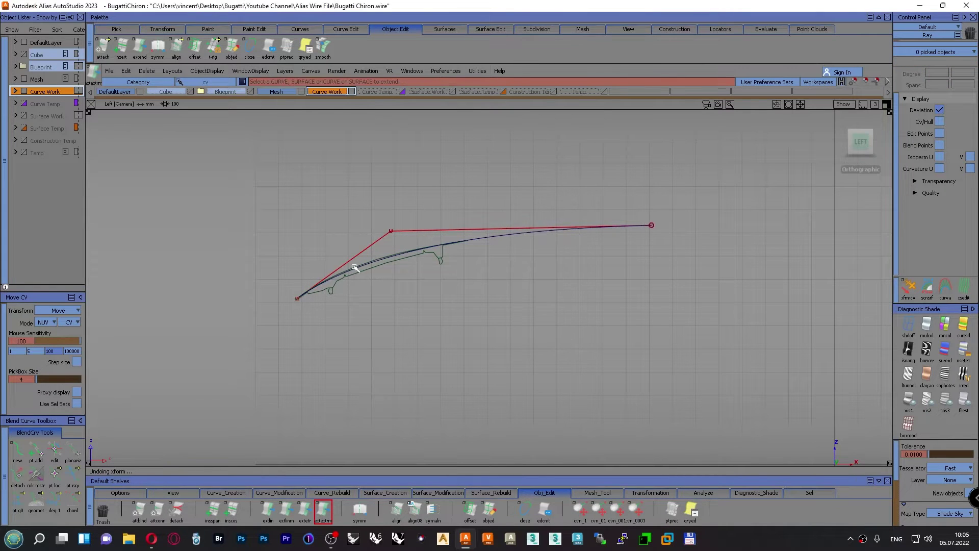
Extend the front end of the degree-2 curve about 23 mm past the hood section's tip
click(304, 298)
click(308, 305)
drag(294, 306, 278, 312)
ctrl+shift+right_drag(292, 235, 292, 219)
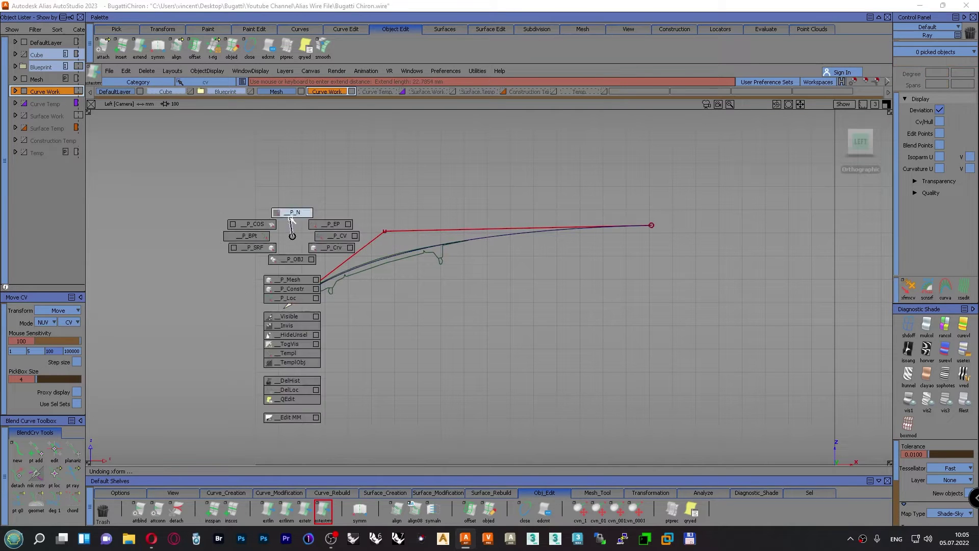
ctrl+shift+drag(291, 220, 291, 217)
Make all hidden geometry visible and examine where the curve's front end meets the grille in perspective
alt+shift+right_drag(312, 282, 349, 234)
alt+shift+middle_drag(350, 234, 619, 246)
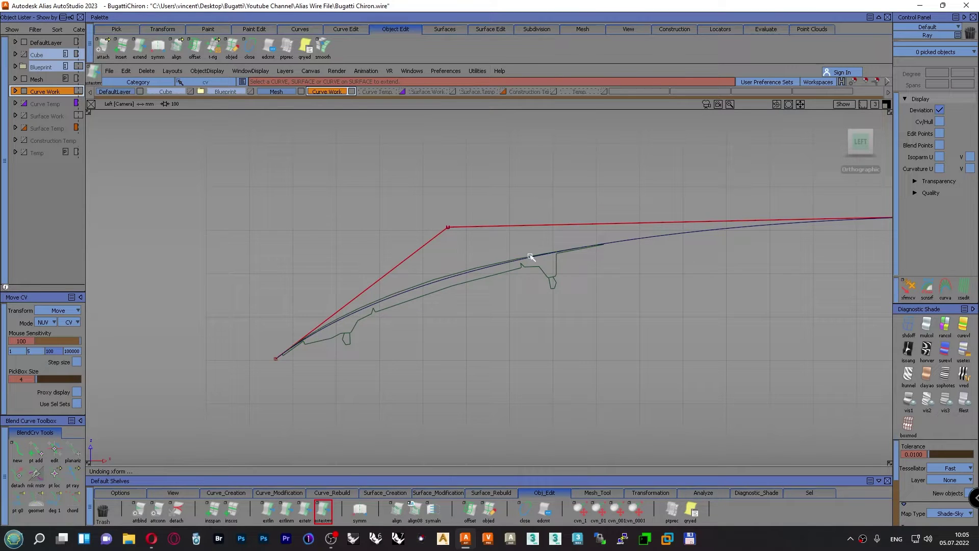
alt+shift+right_drag(493, 261, 470, 335)
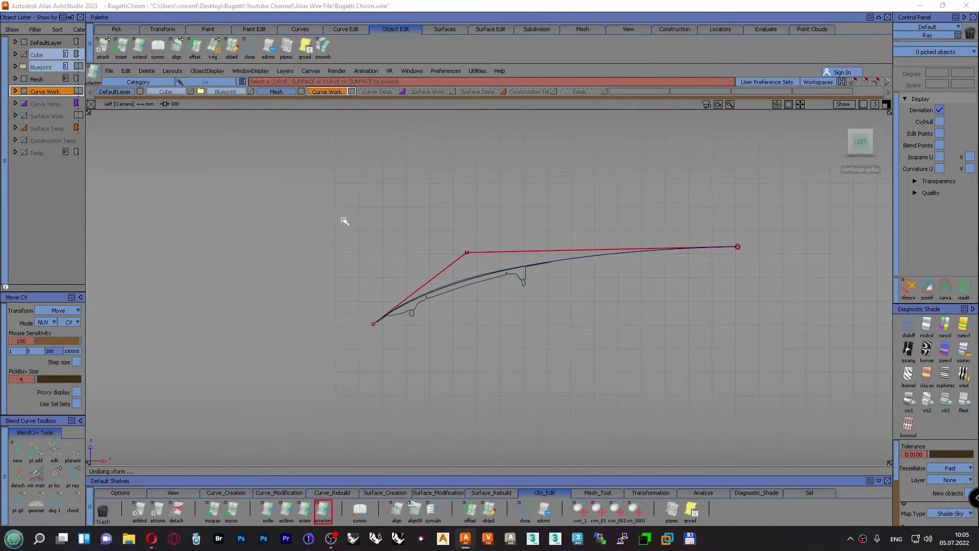
ctrl+shift+drag(343, 220, 341, 309)
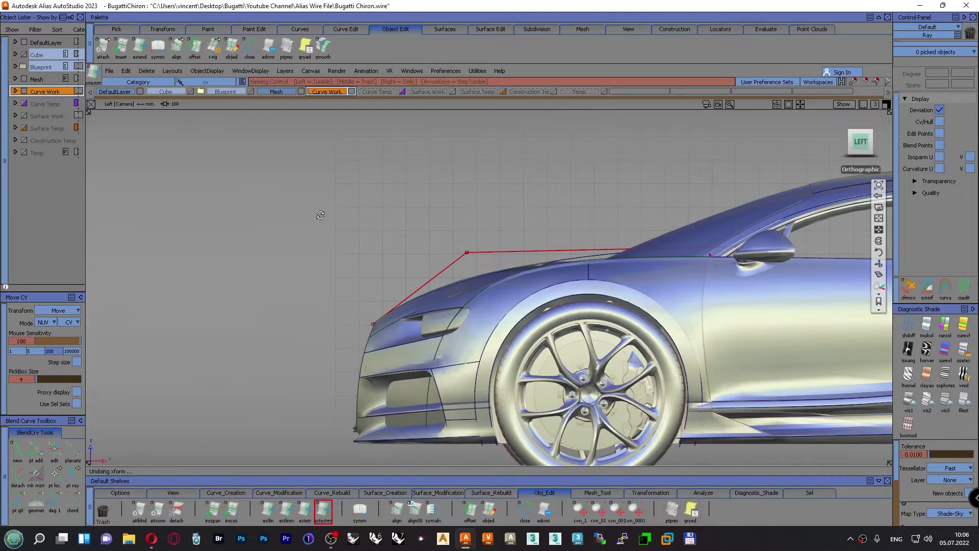
alt+shift+drag(324, 212, 464, 282)
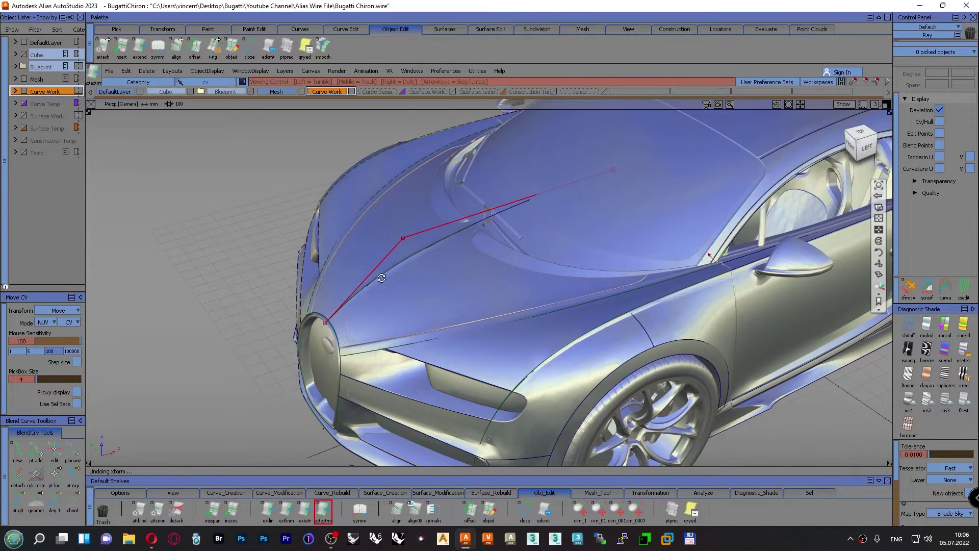
alt+shift+drag(347, 291, 417, 251)
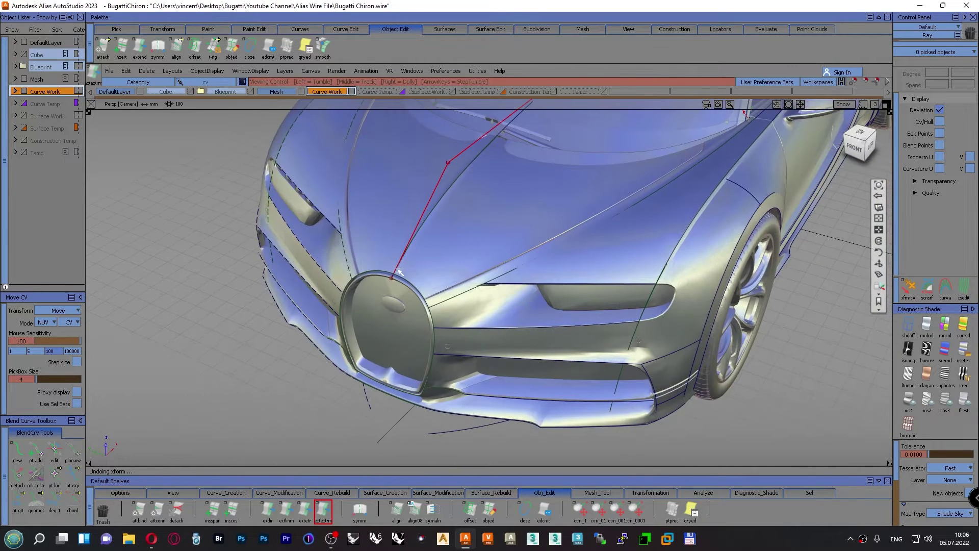
scroll(398, 270, up, 10)
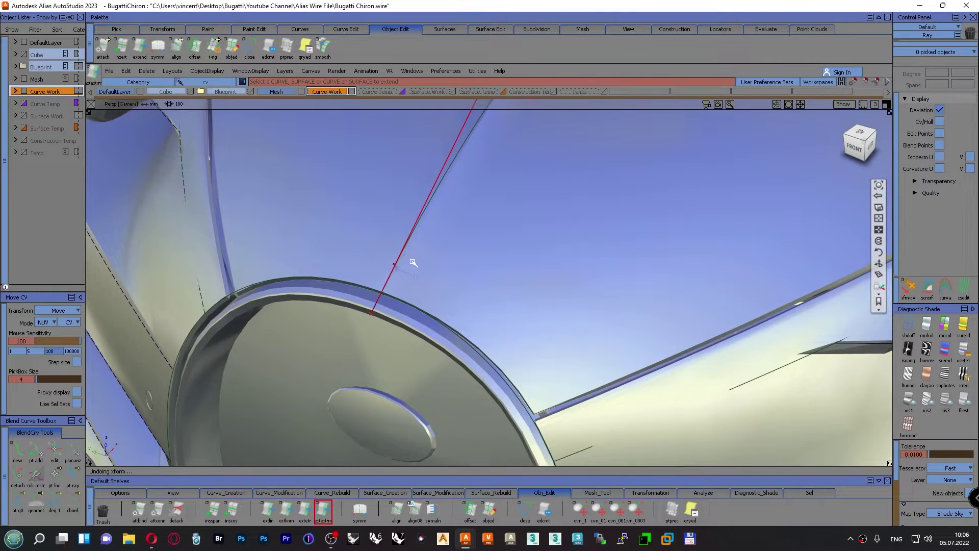
Pick the projected section curve group on the hood and assign it to the Temp layer
ctrl+shift+drag(395, 241, 414, 259)
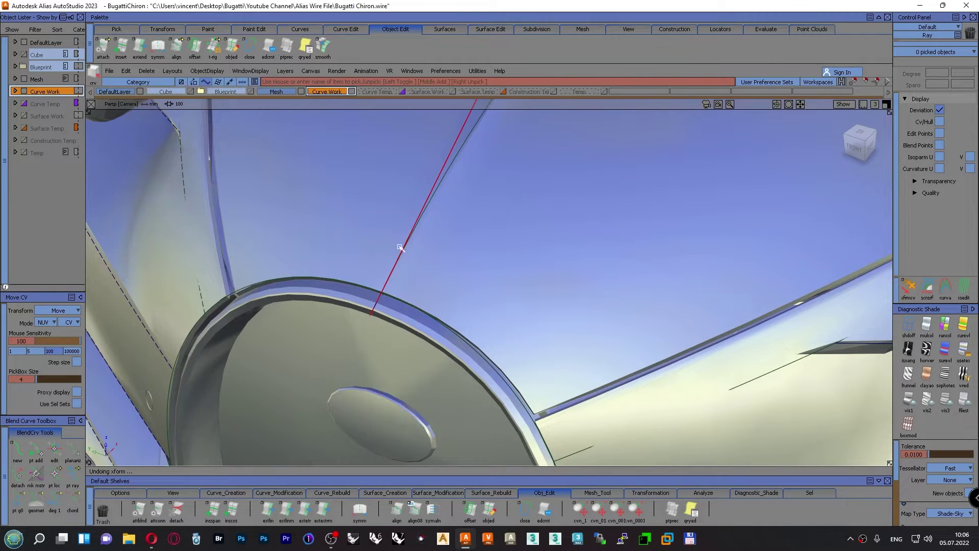
click(425, 206)
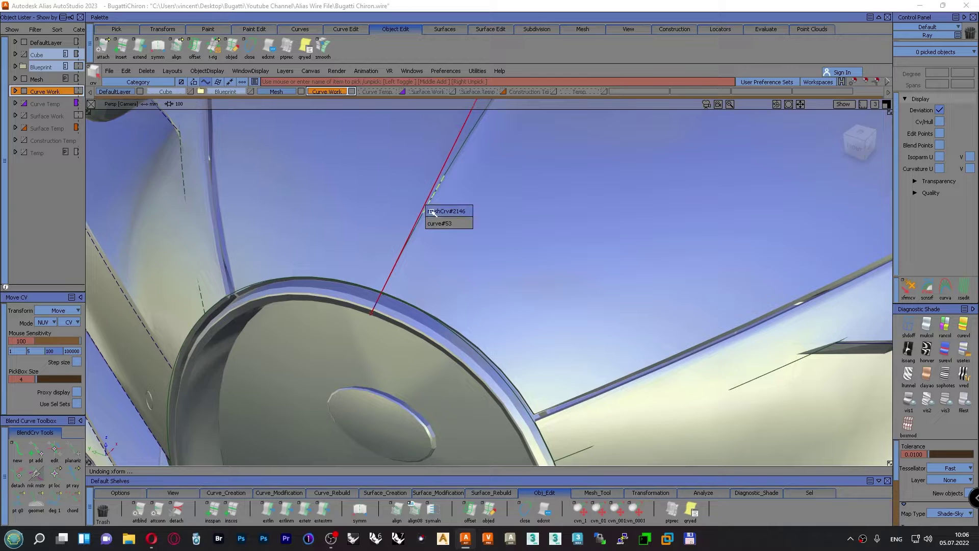
click(374, 188)
mouse_move(375, 187)
ctrl+shift+mouse_down()
mouse_move(371, 159)
mouse_move(365, 189)
mouse_move(371, 184)
ctrl+shift+mouse_up()
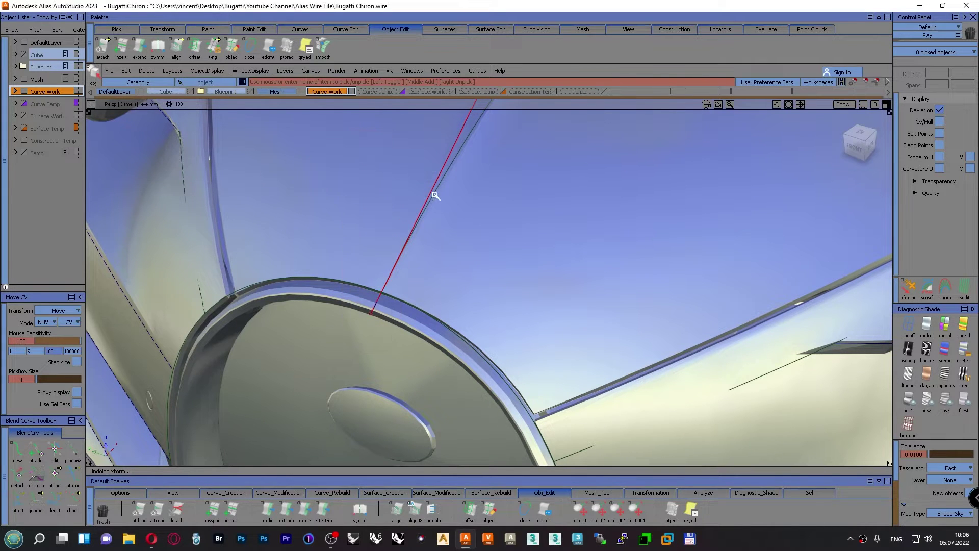
click(436, 196)
click(447, 213)
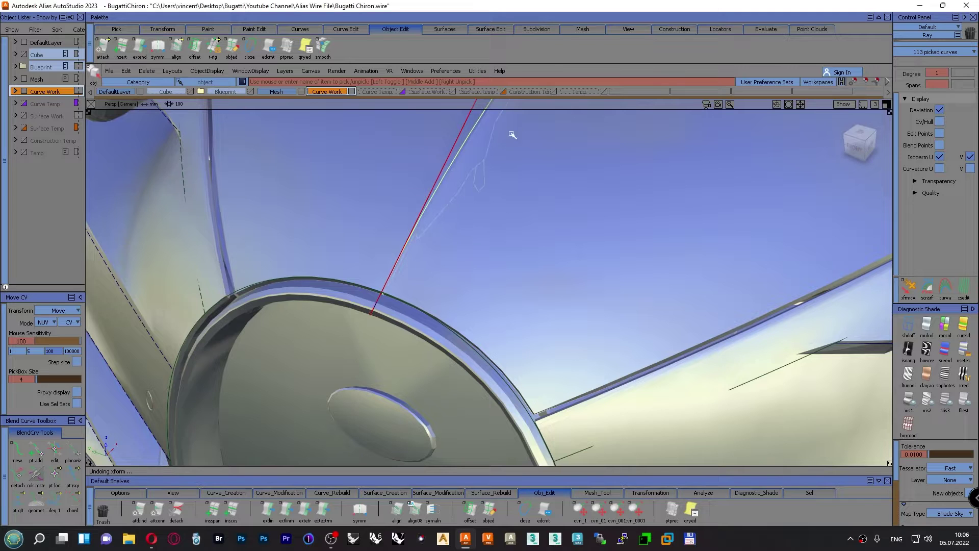
right_click(573, 92)
click(580, 98)
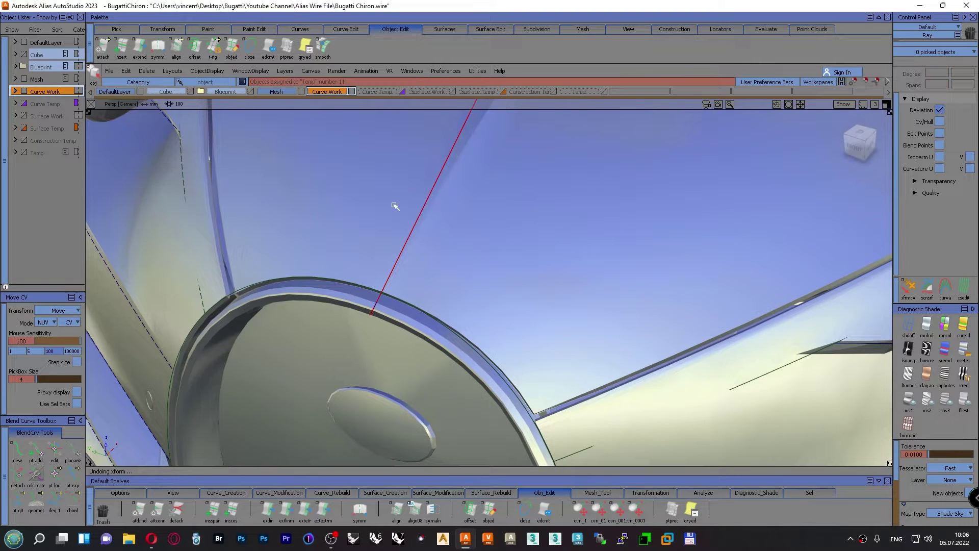
Pick the centre-line curve and the grille outline curve, hide everything else and switch to the top view
ctrl+shift+drag(396, 206, 417, 213)
click(421, 213)
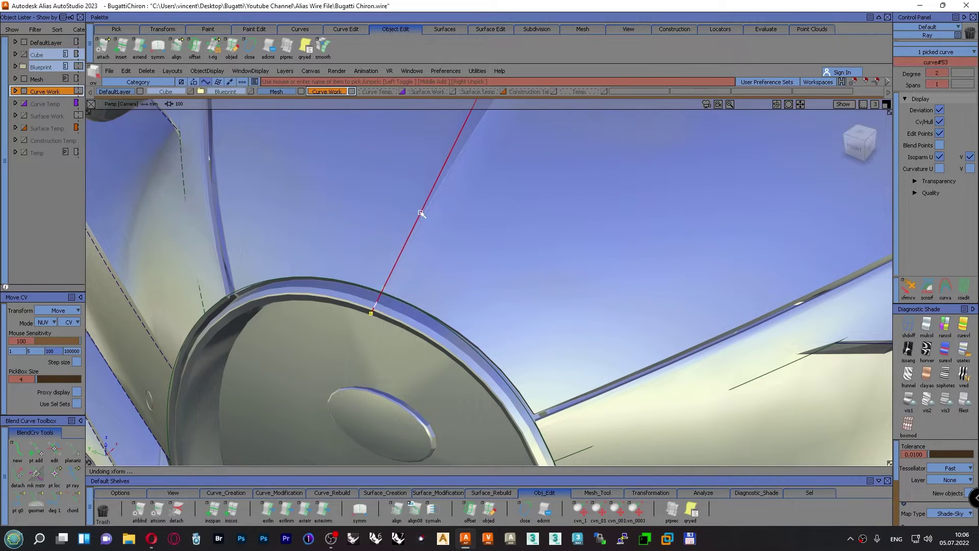
click(269, 282)
ctrl+shift+right_drag(333, 213, 338, 311)
key(F5)
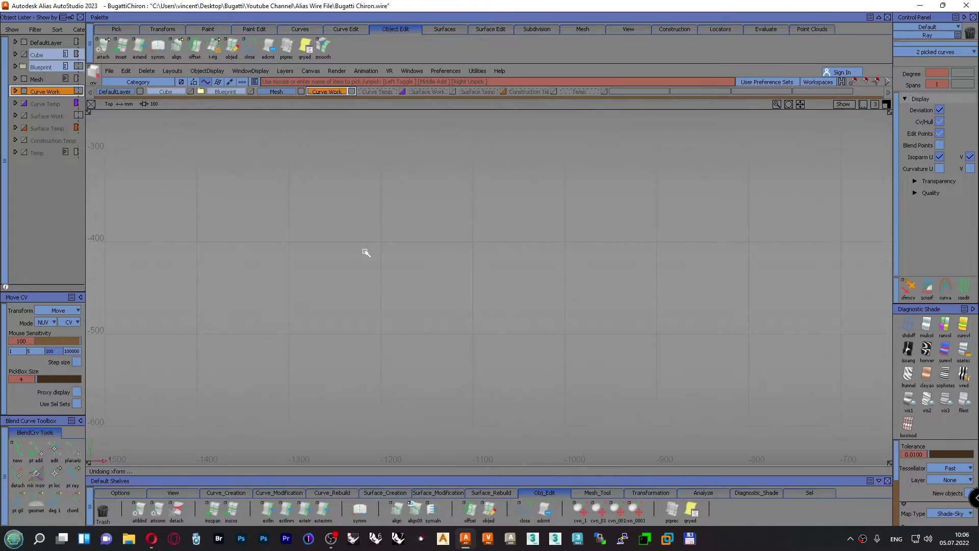
Clear the selection and shorten the centre-line curve's front end to the grille outline with the Extend tool
alt+shift+right_drag(366, 252, 232, 222)
alt+shift+middle_drag(233, 223, 542, 341)
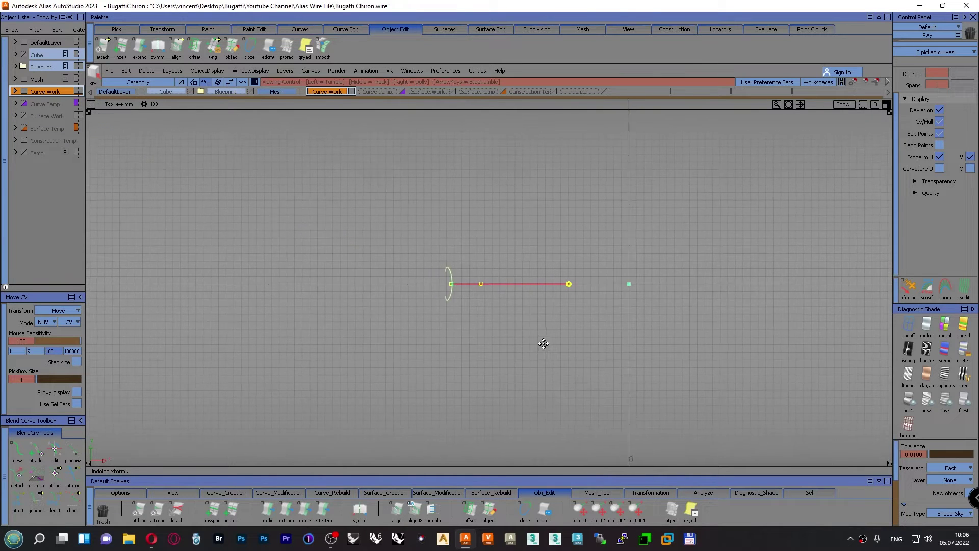
alt+shift+right_drag(542, 341, 417, 134)
ctrl+shift+drag(363, 202, 362, 185)
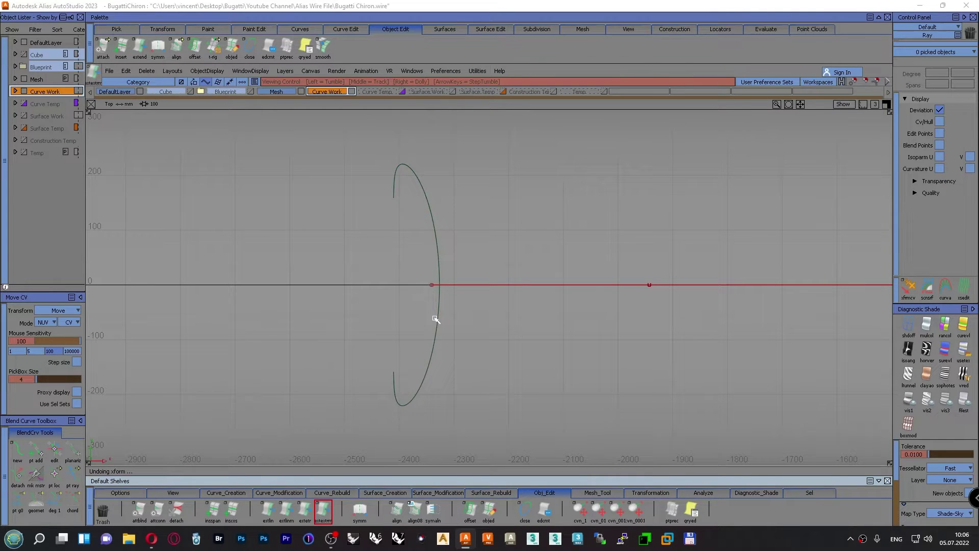
alt+shift+right_drag(434, 318, 427, 177)
click(375, 287)
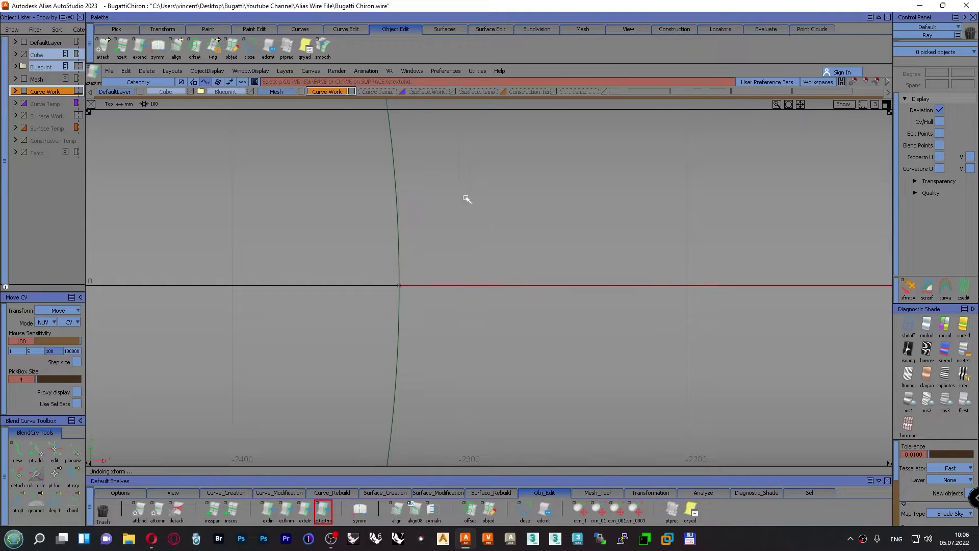
Align the centre-line curve's front end to the grille outline curve with G0 continuity
alt+shift+right_drag(465, 199, 426, 274)
key(F8)
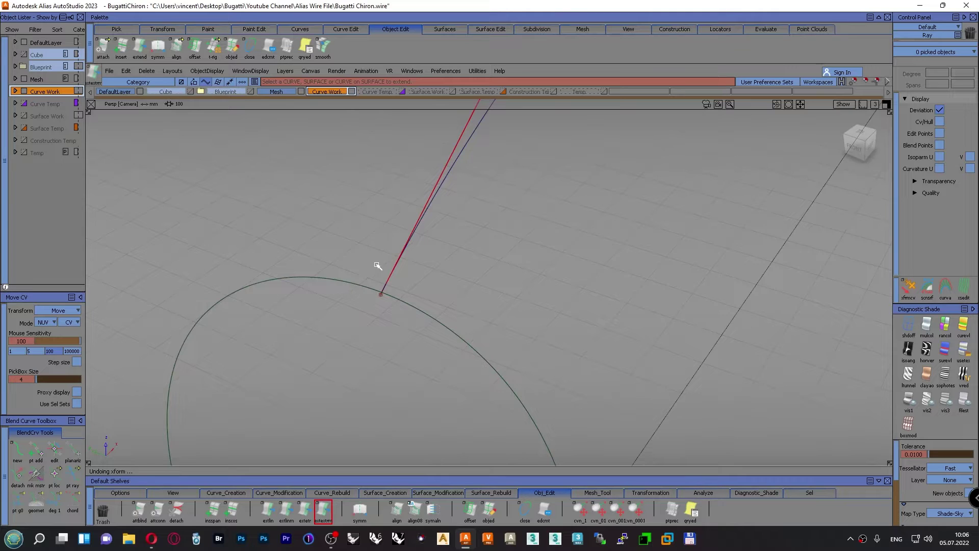
alt+shift+drag(377, 266, 274, 322)
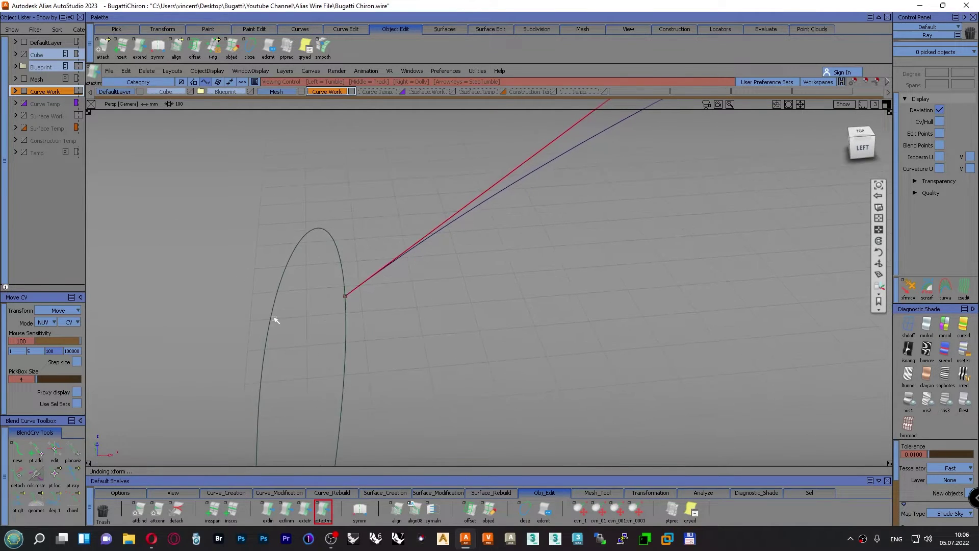
key(F5)
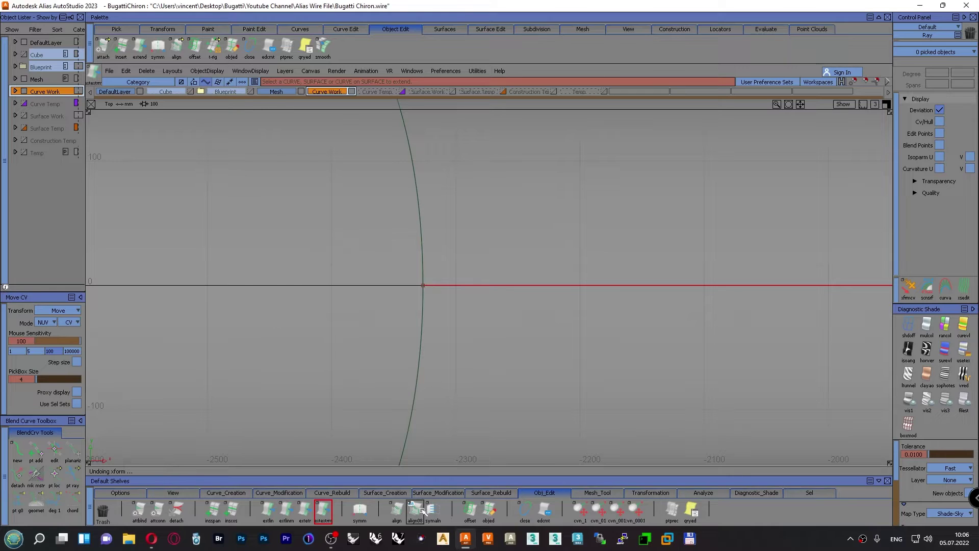
double_click(397, 509)
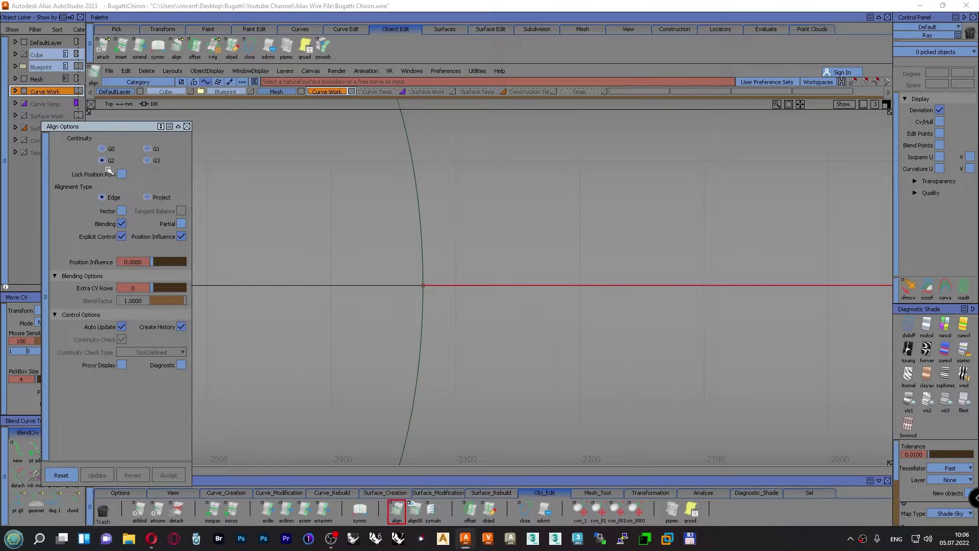
click(102, 148)
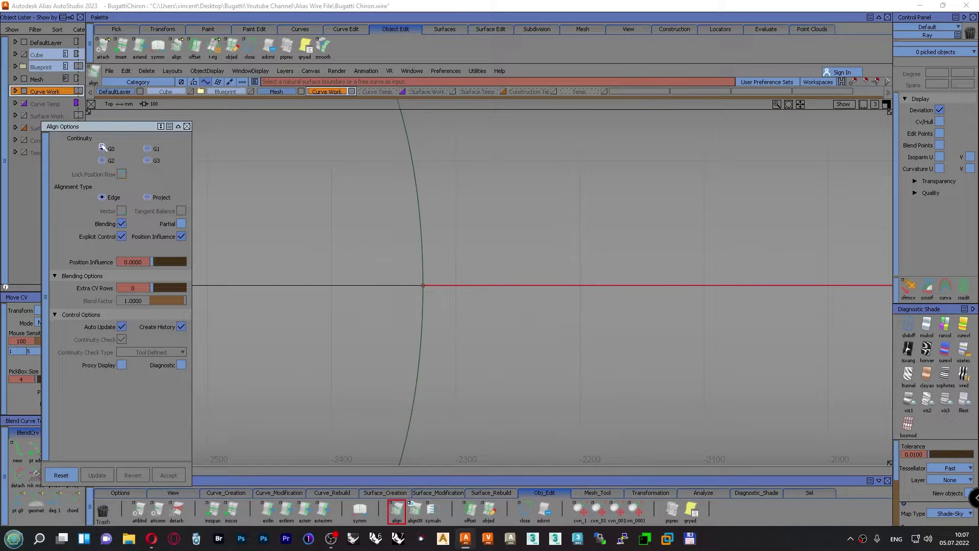
click(428, 286)
click(423, 291)
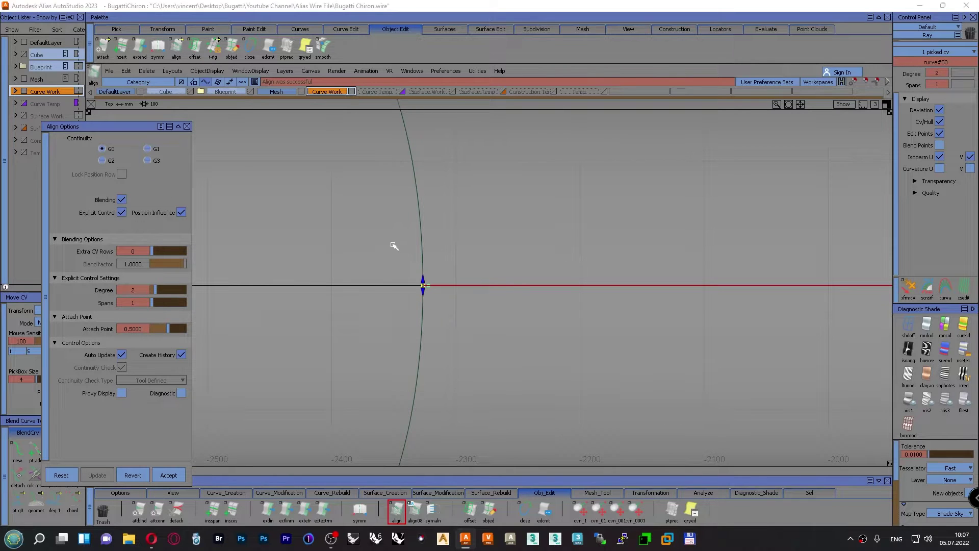
ctrl+shift+drag(393, 245, 392, 221)
click(187, 126)
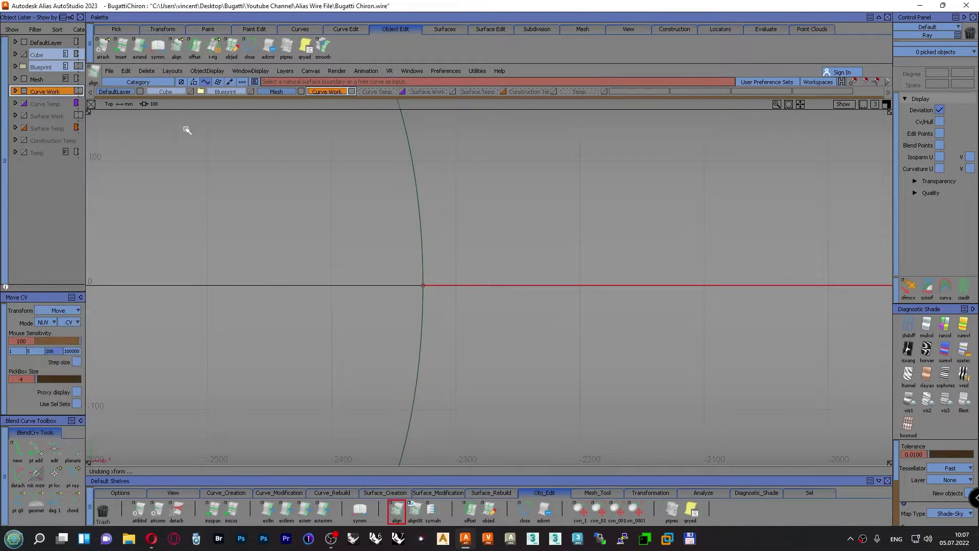
Return to the perspective view, clear the selection and make all hidden geometry visible
alt+shift+click(281, 158)
key(F8)
alt+shift+drag(336, 279, 316, 251)
alt+shift+right_drag(315, 250, 297, 311)
alt+shift+drag(296, 311, 426, 325)
ctrl+shift+drag(458, 280, 462, 302)
drag(489, 238, 443, 181)
ctrl+shift+right_drag(413, 184, 383, 204)
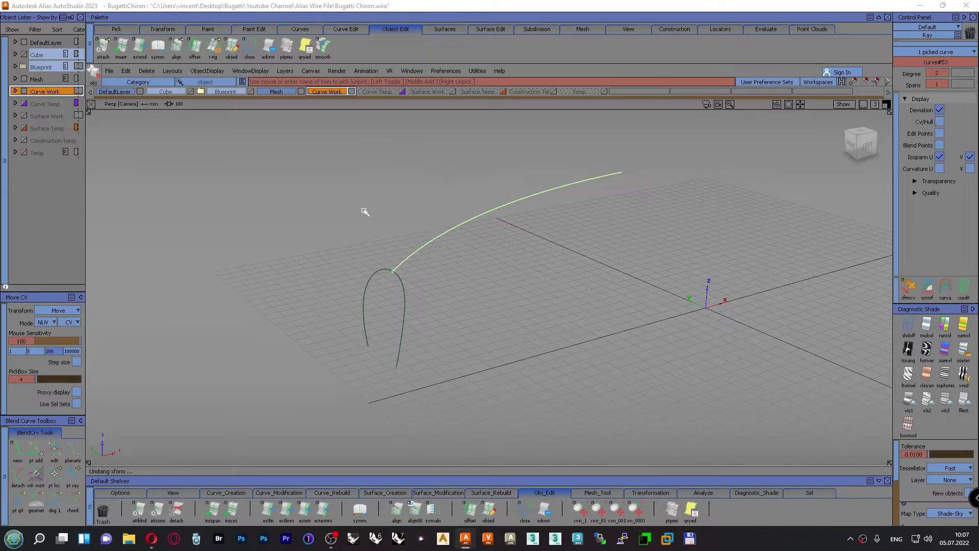
ctrl+shift+drag(363, 209, 249, 284)
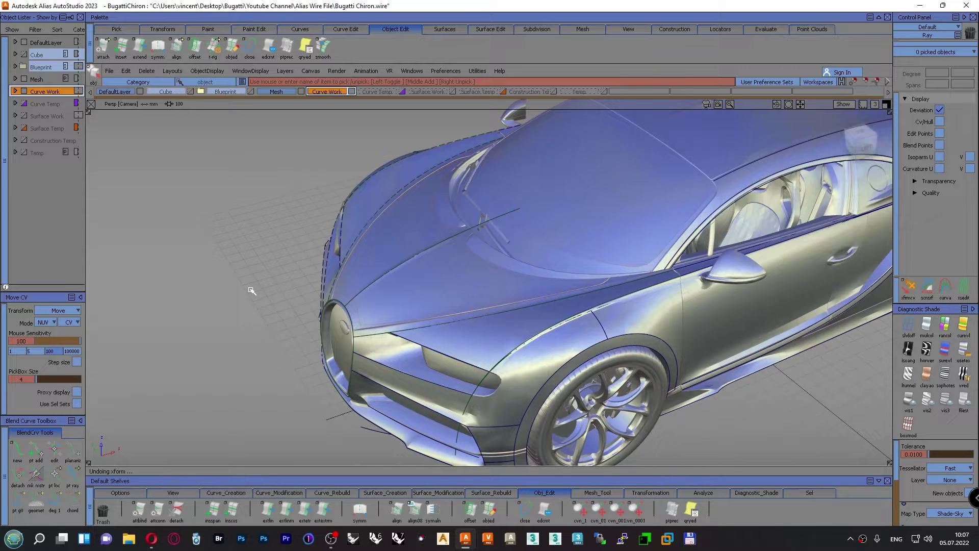
Draw a degree-3 edit point curve across the car at the windscreen base, between the rear ends of the two side curves
alt+shift+right_drag(612, 285, 695, 277)
alt+shift+middle_drag(650, 270, 588, 283)
alt+shift+right_drag(589, 283, 585, 283)
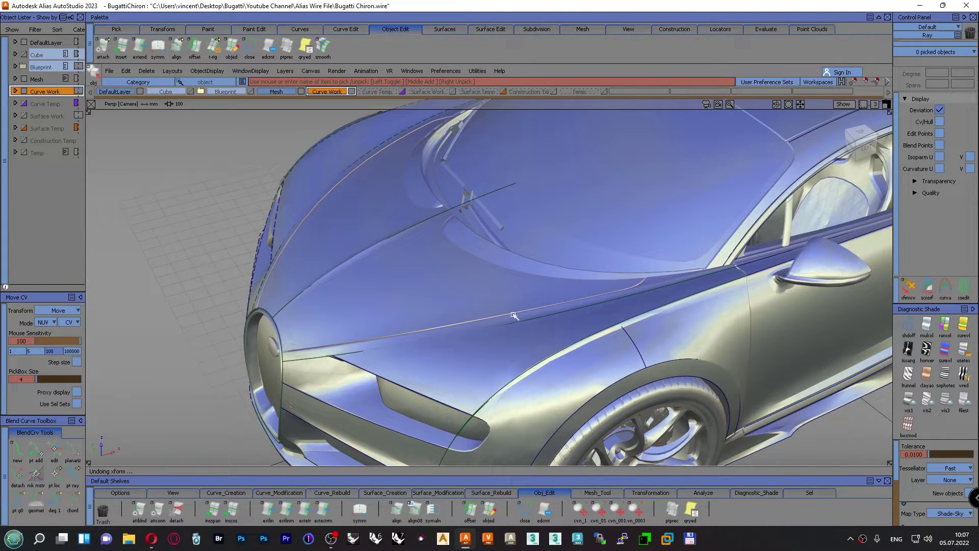
click(246, 494)
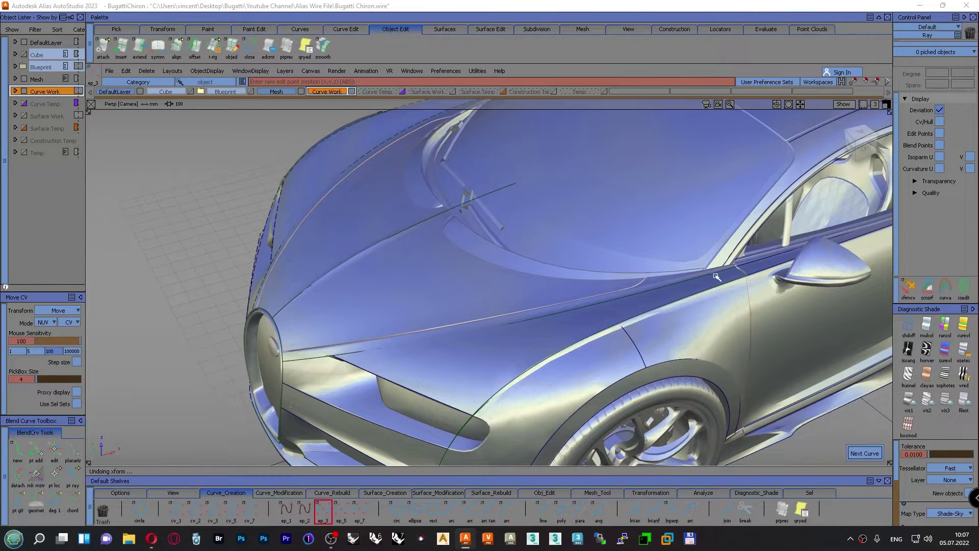
click(730, 268)
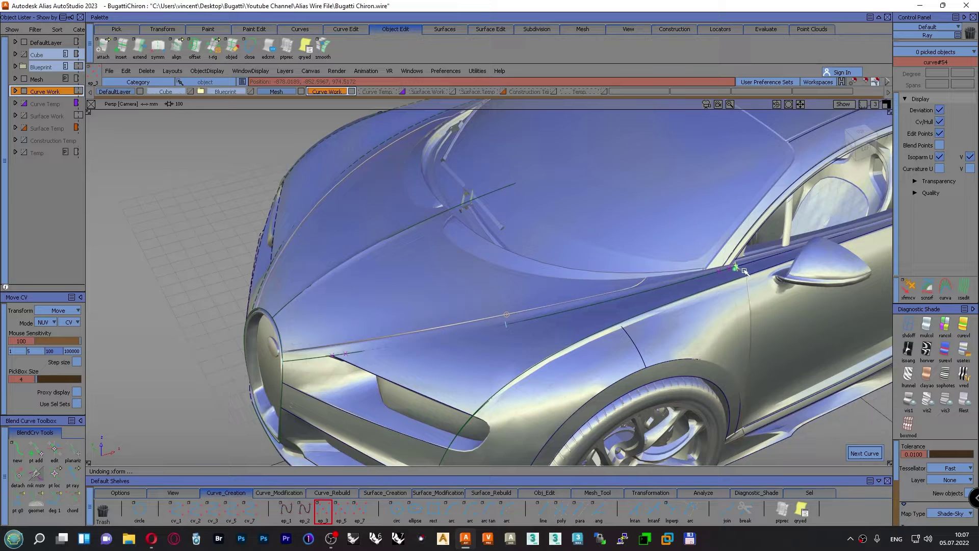
alt+shift+drag(732, 266, 366, 237)
drag(296, 254, 298, 232)
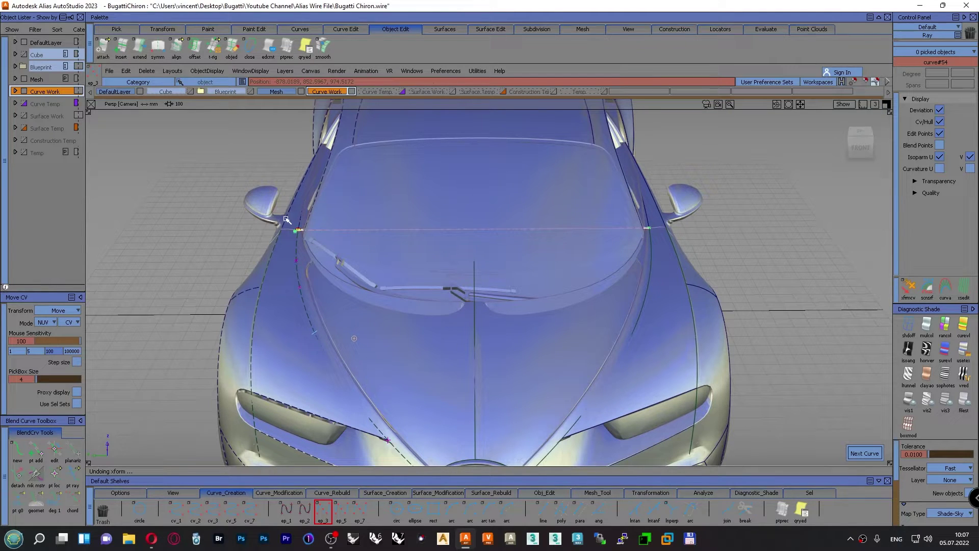
Apply symmetric modelling to the new cross curve at the windscreen base
alt+shift+drag(287, 219, 388, 239)
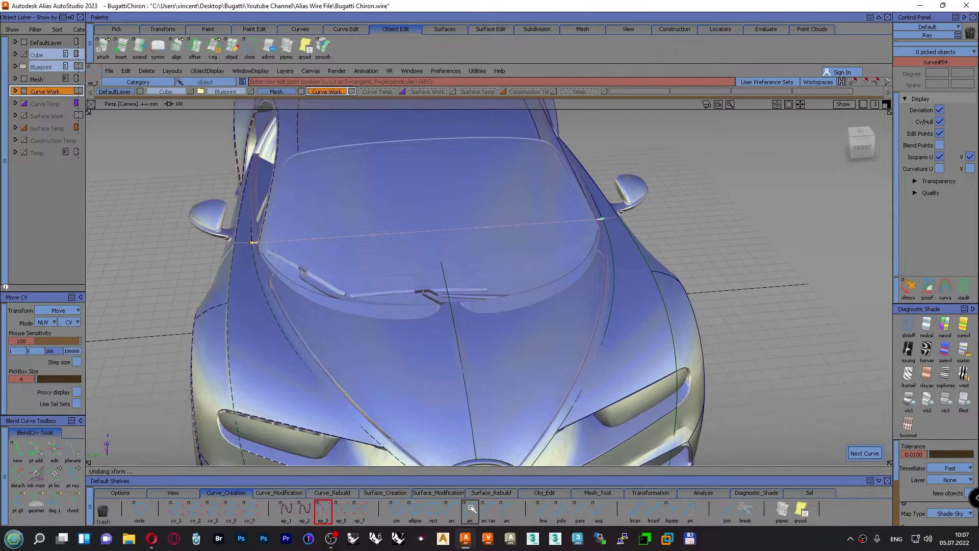
click(544, 492)
click(360, 510)
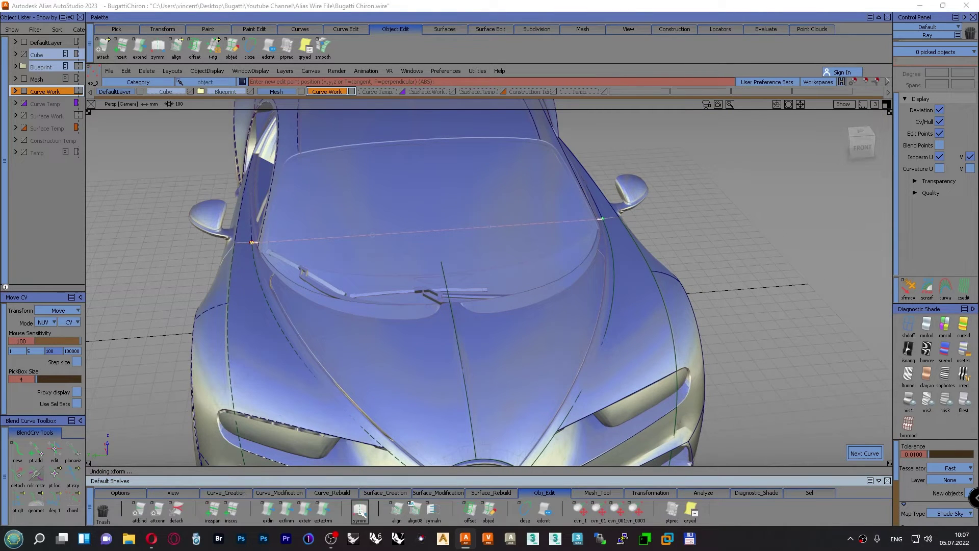
click(423, 232)
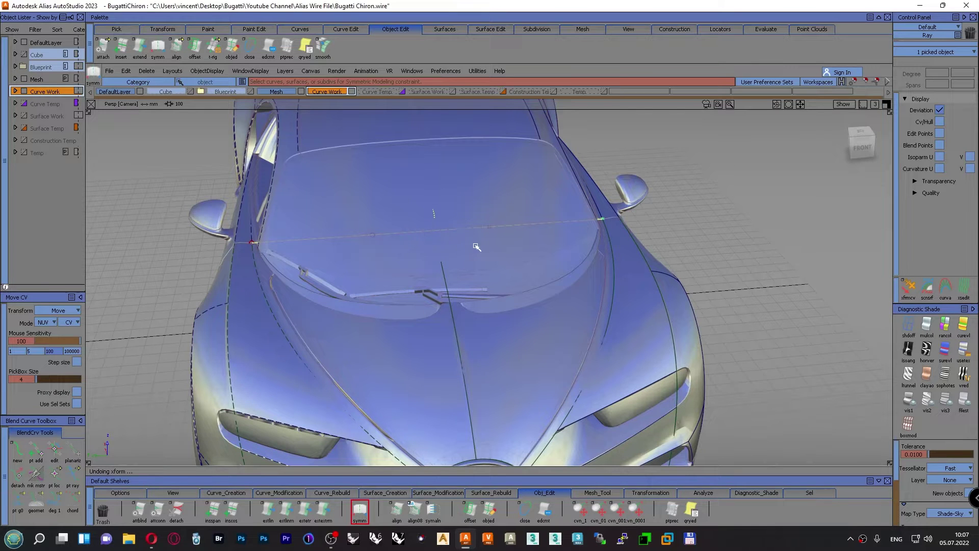
alt+shift+drag(476, 247, 400, 247)
Pick the centre-line curve and the cross curve and hide everything else
mouse_move(233, 183)
ctrl+shift+mouse_down()
mouse_move(233, 166)
mouse_move(250, 183)
ctrl+shift+mouse_up()
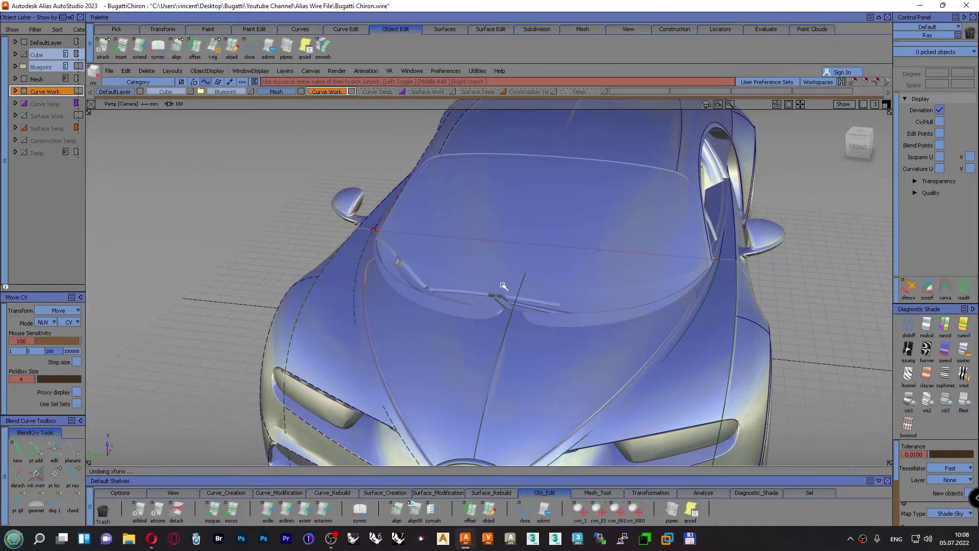
click(521, 286)
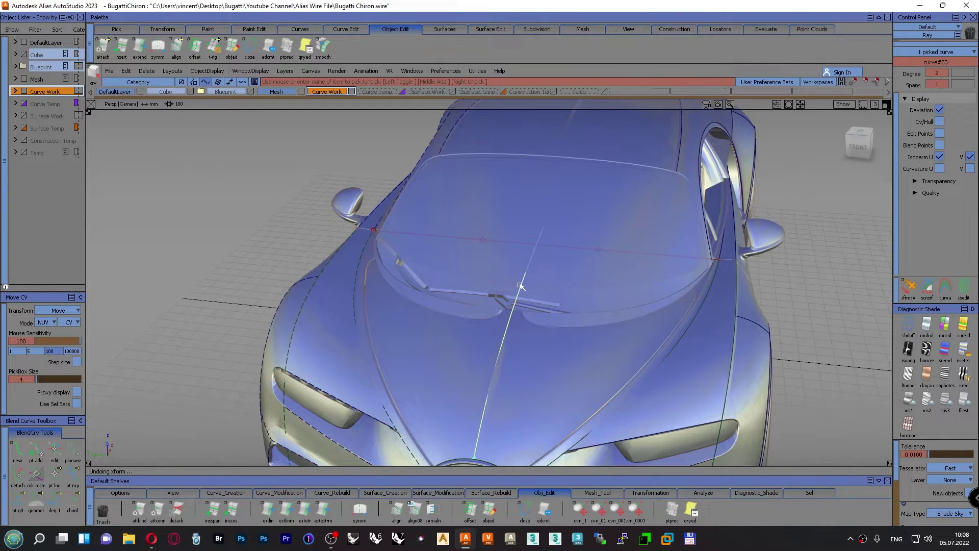
click(525, 248)
ctrl+shift+click(254, 181)
ctrl+shift+drag(254, 261, 254, 225)
alt+shift+drag(300, 230, 333, 252)
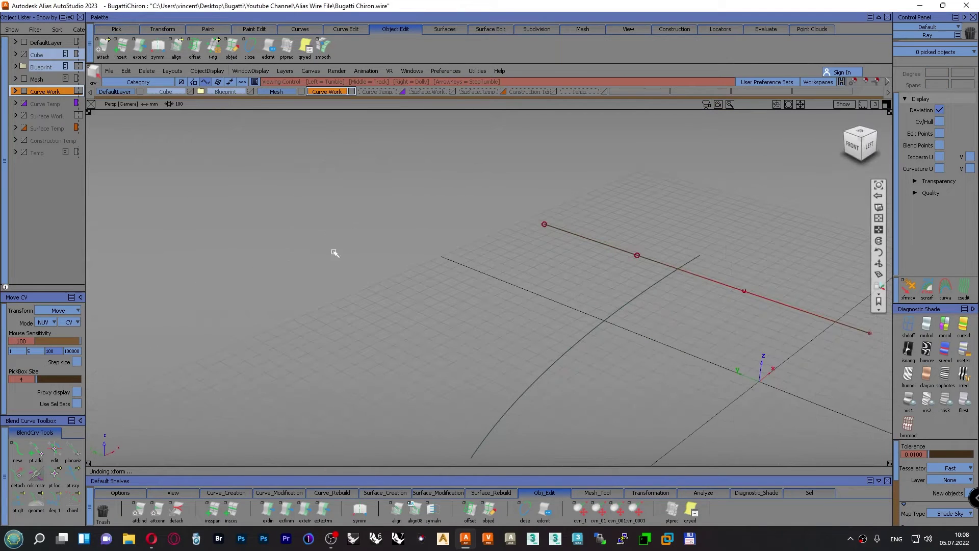
In the top view, shorten the centre-line curve's rear end to the cross curve with the Extend tool, accepting removal of its construction history
key(F5)
scroll(493, 289, down, 5)
scroll(495, 273, down, 12)
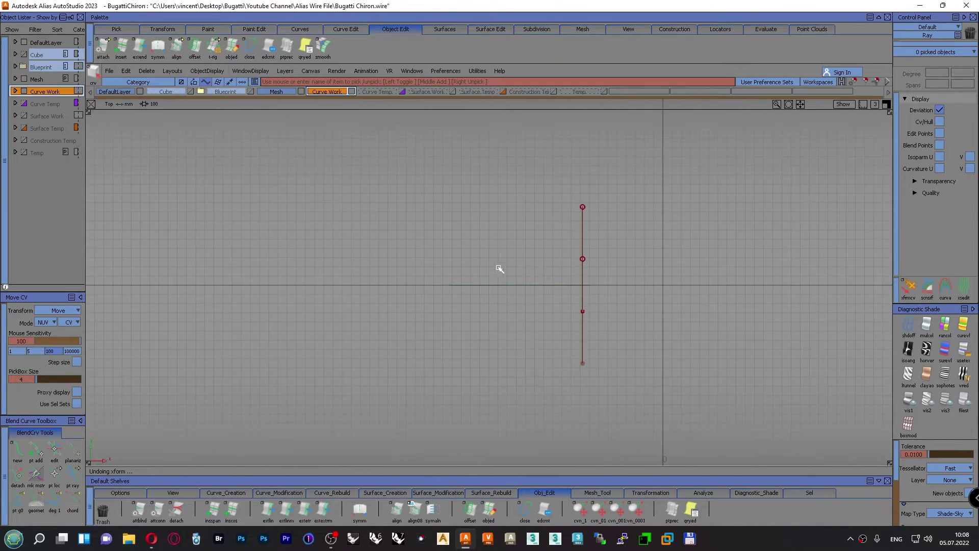
scroll(508, 275, up, 5)
scroll(505, 276, up, 5)
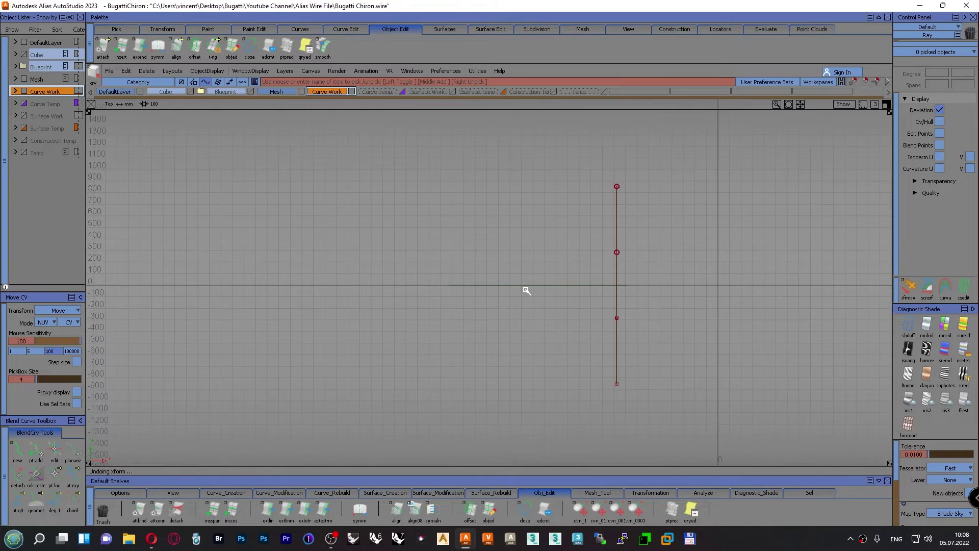
alt+shift+middle_drag(518, 262, 348, 254)
scroll(416, 304, up, 1)
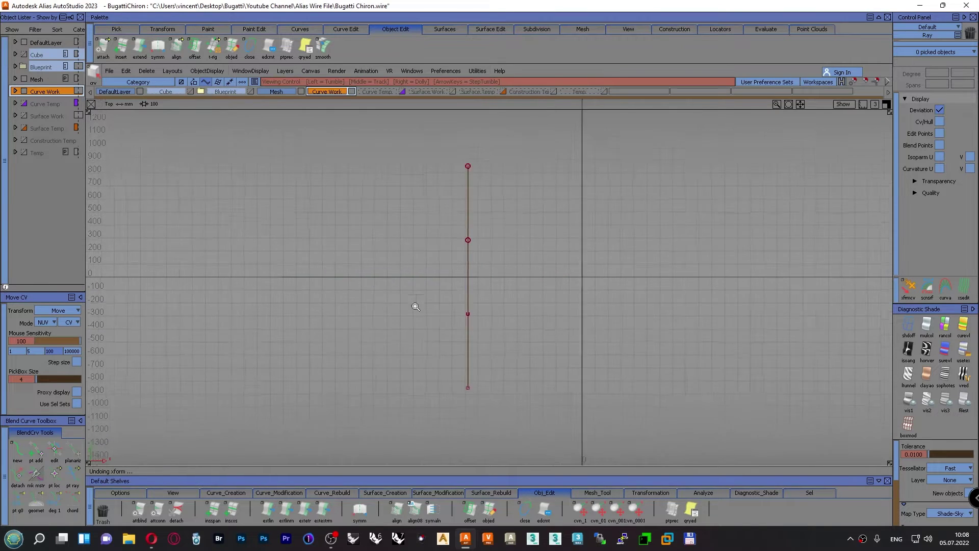
click(320, 516)
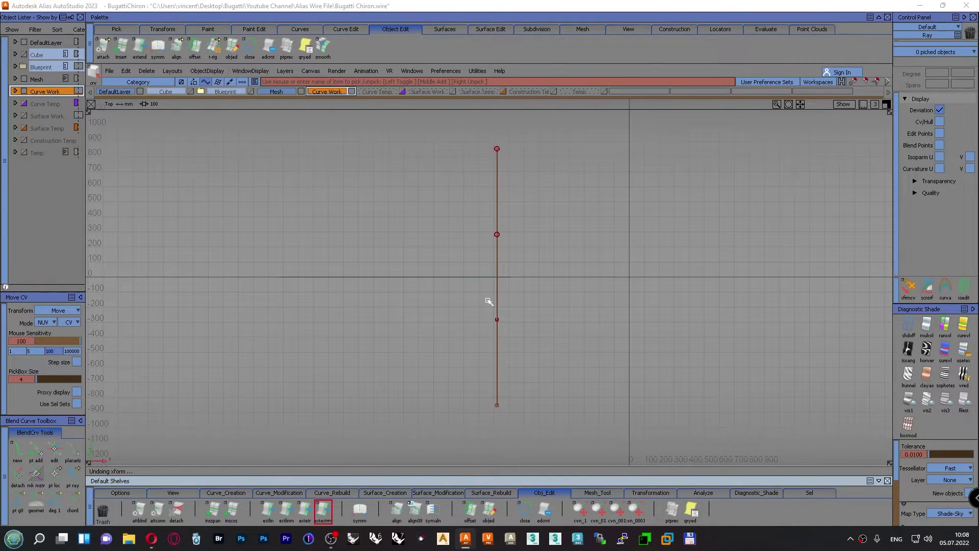
alt+shift+right_drag(515, 293, 529, 252)
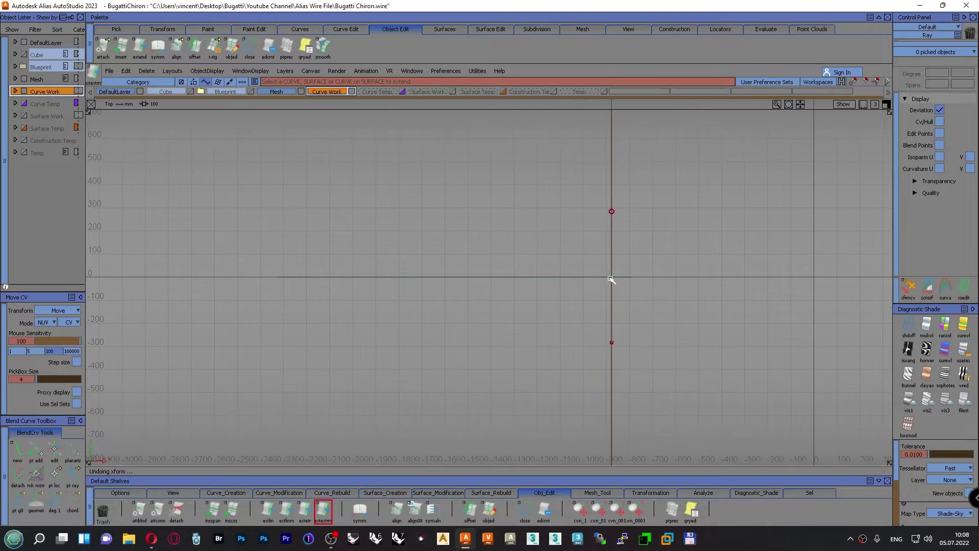
click(625, 276)
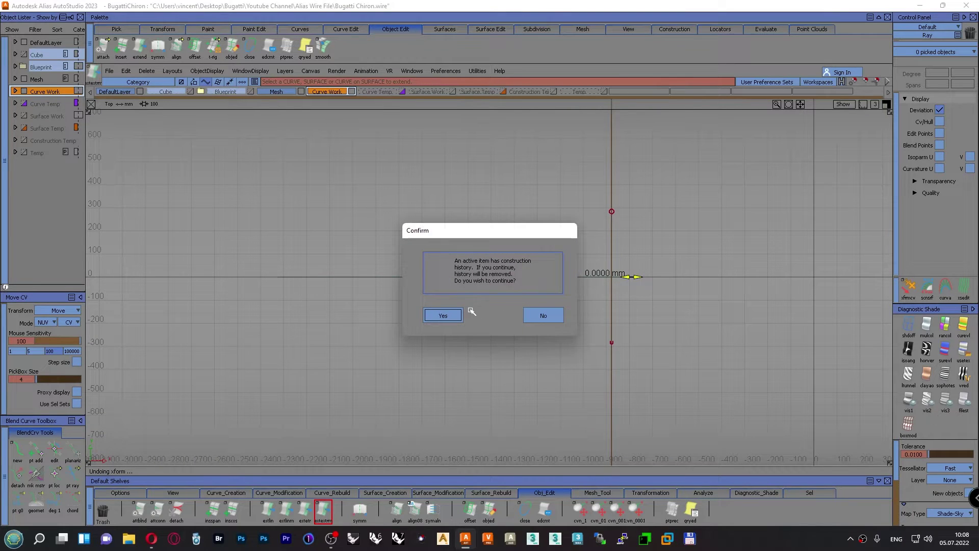
key(Return)
ctrl+alt+click(612, 287)
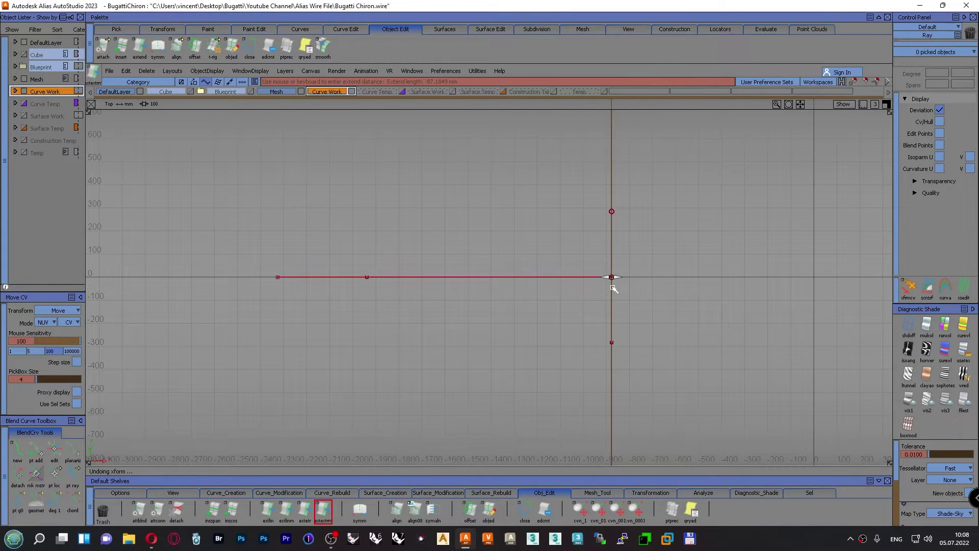
ctrl+shift+drag(505, 206, 505, 185)
Stretch the cross curve in perspective with an added middle handle, moving its midpoint onto the centre-line curve's rear end
alt+shift+right_drag(530, 222, 514, 234)
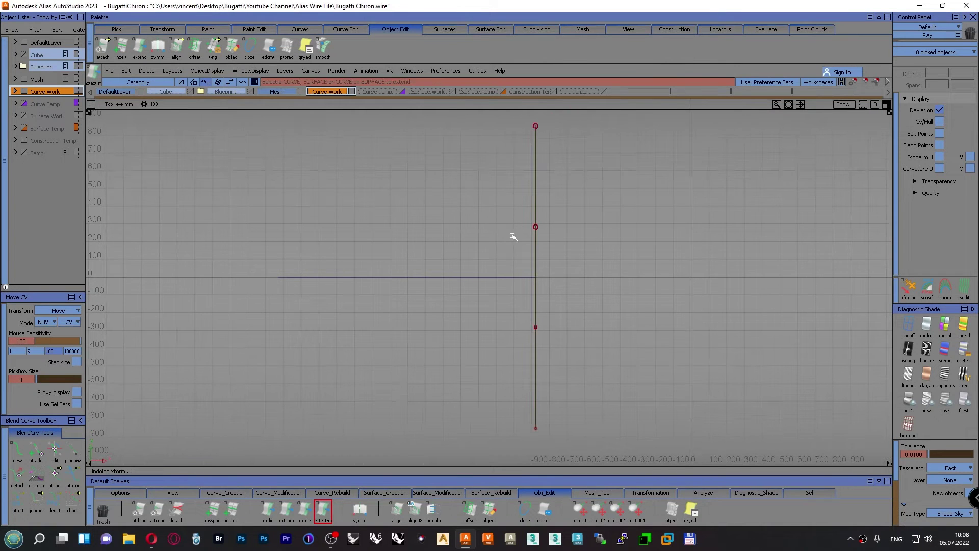
key(F8)
alt+shift+drag(502, 233, 389, 217)
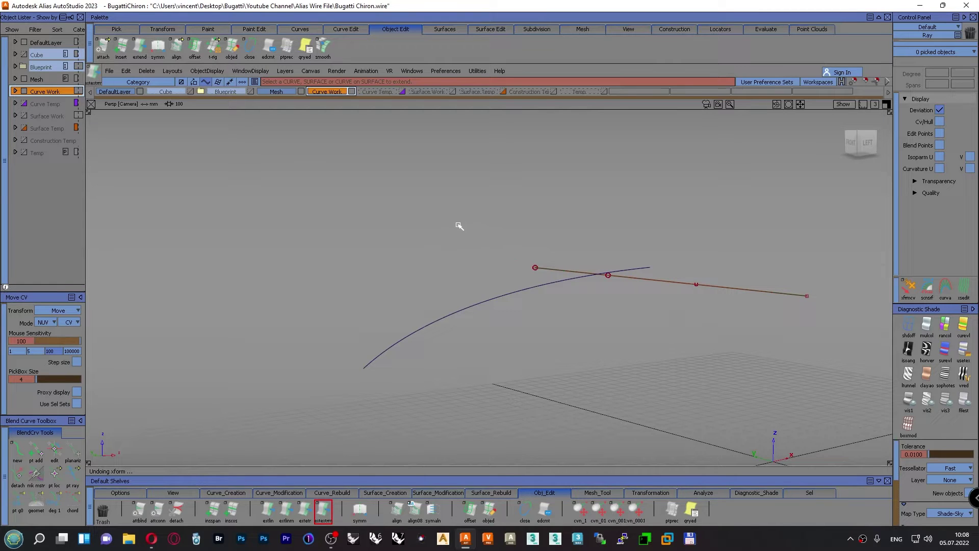
ctrl+shift+drag(459, 226, 475, 238)
click(262, 494)
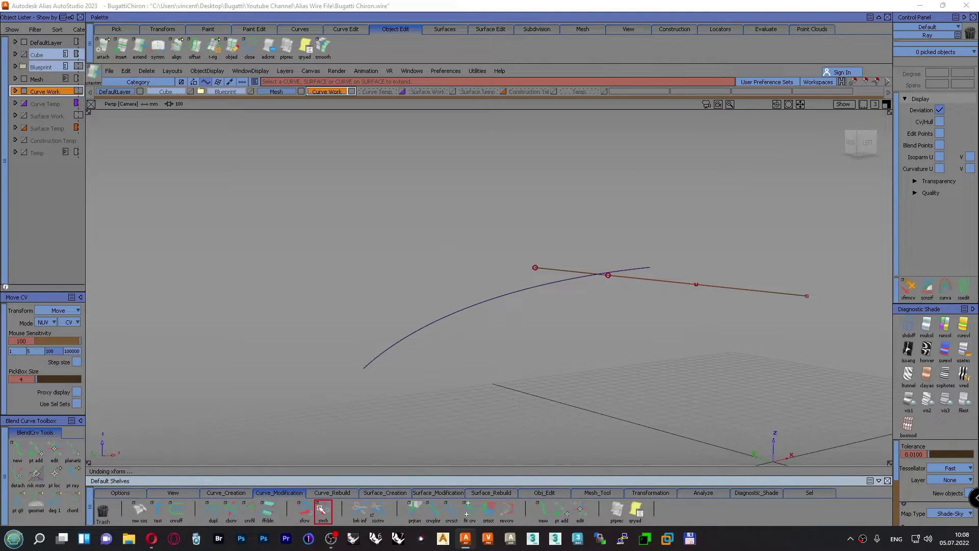
click(645, 280)
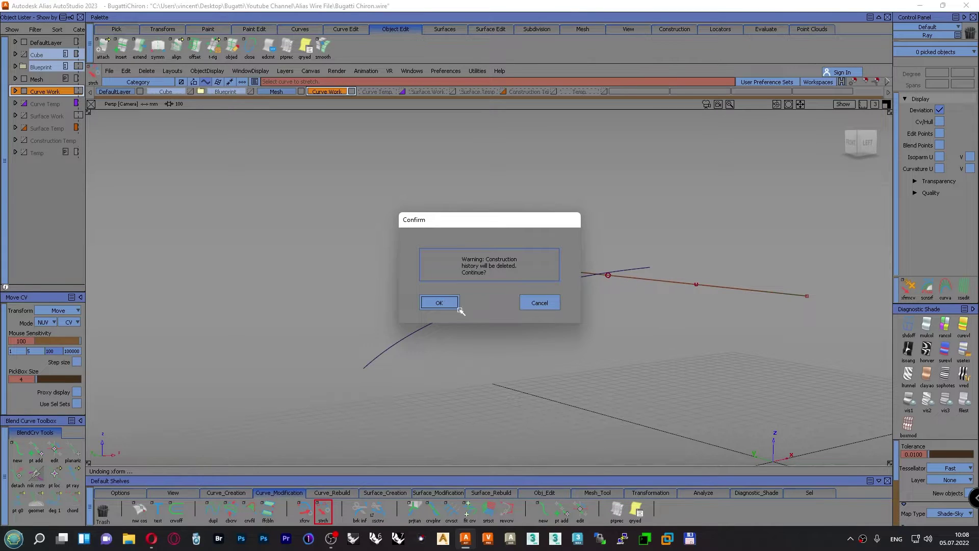
click(439, 303)
click(814, 451)
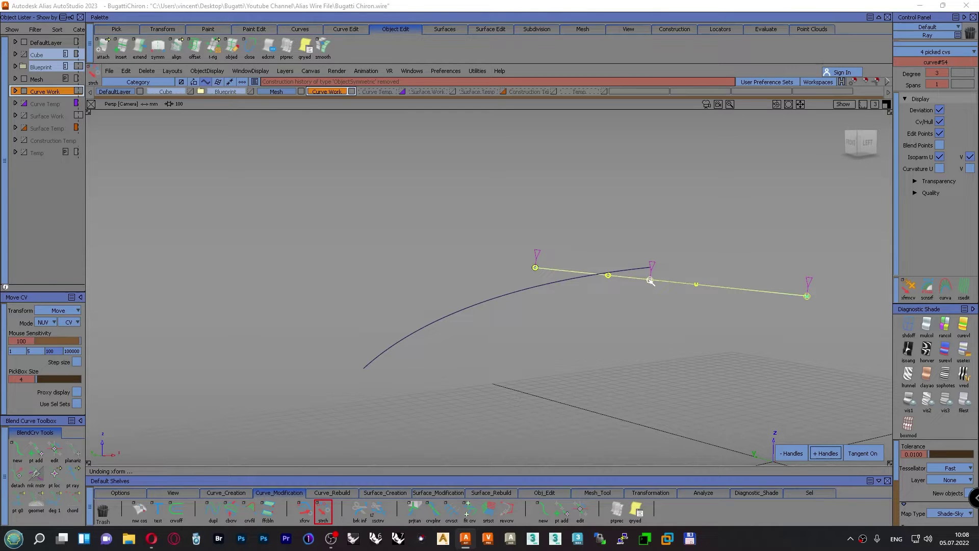
drag(641, 272, 651, 266)
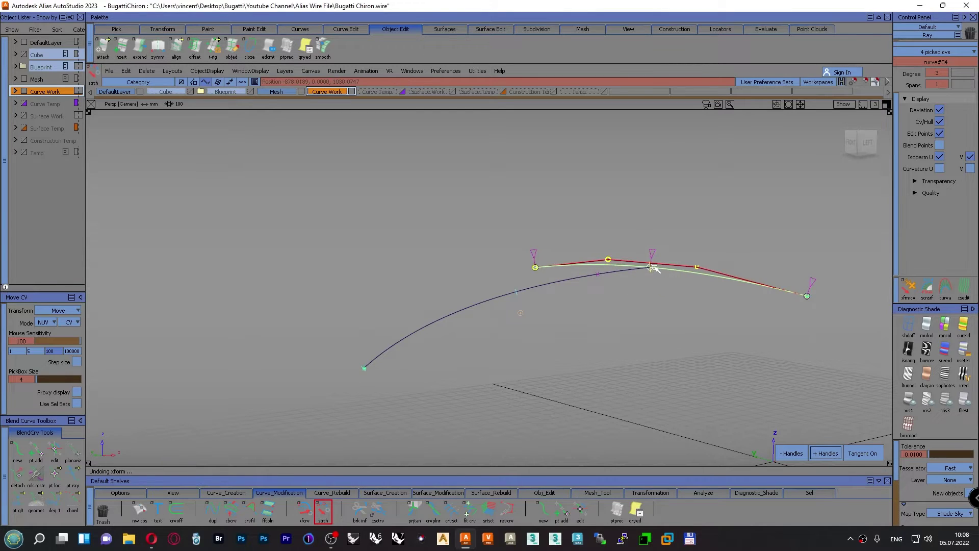
Switch to the front view, turn on the U curvature display for the cross curve and clear the selection
click(854, 153)
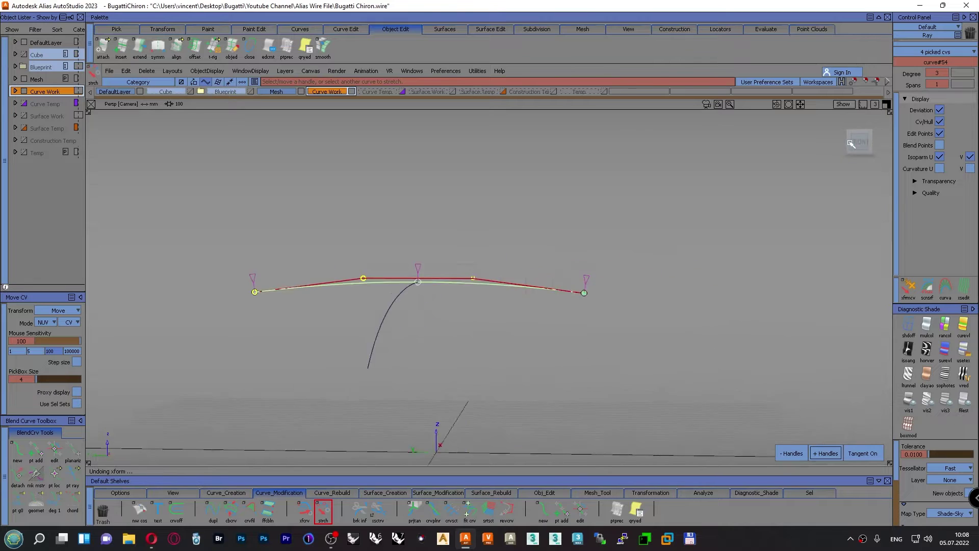
click(937, 169)
alt+shift+right_drag(521, 356, 469, 300)
alt+shift+middle_drag(470, 302, 465, 341)
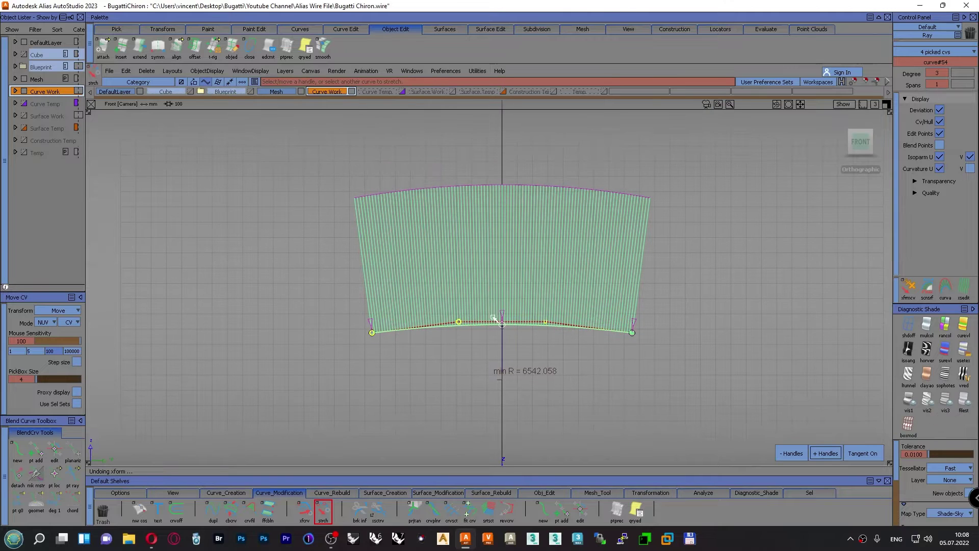
mouse_move(749, 257)
ctrl+shift+mouse_down()
mouse_move(750, 225)
mouse_move(752, 255)
ctrl+shift+mouse_up()
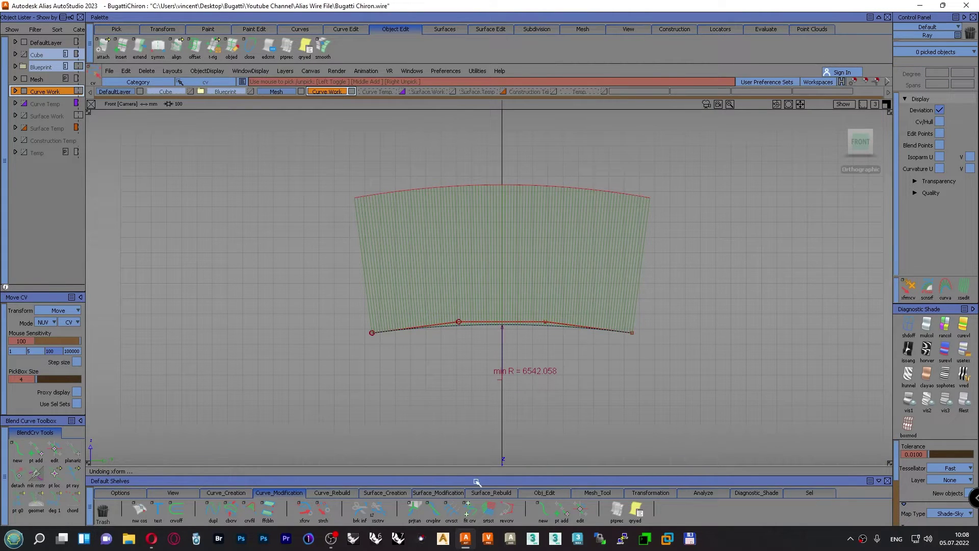
Apply symmetric modelling to the cross curve and move its two inner CVs outward to even out the curvature comb
click(527, 494)
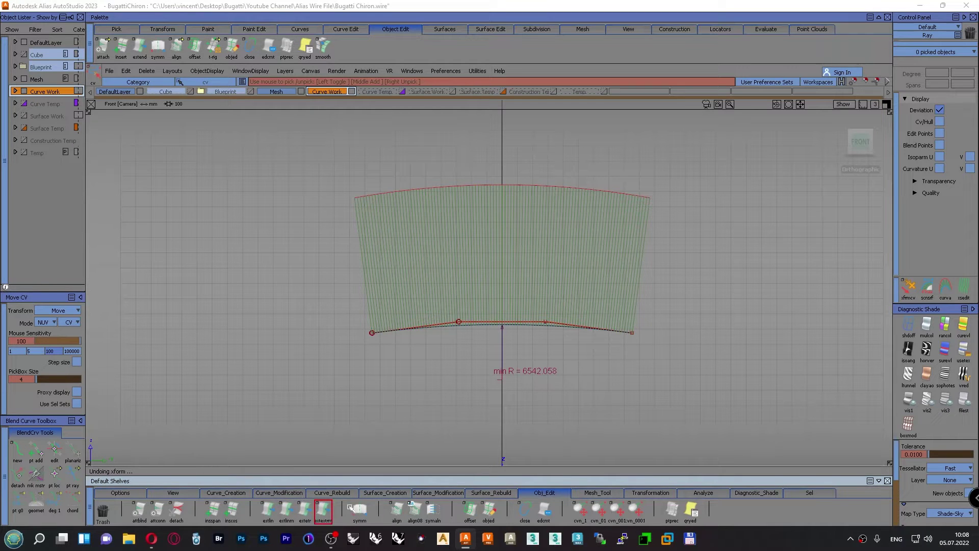
click(352, 509)
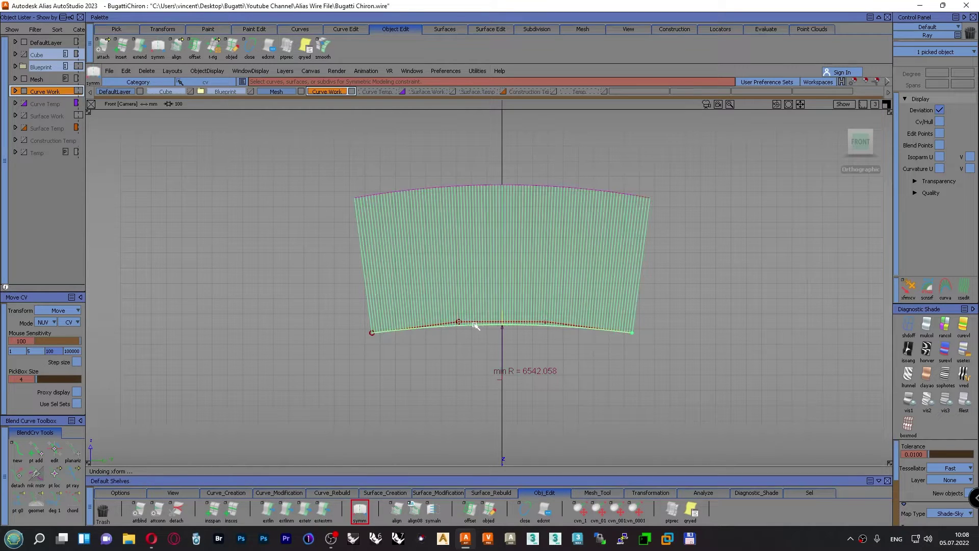
ctrl+shift+drag(668, 280, 694, 280)
drag(526, 310, 562, 330)
ctrl+shift+middle_drag(556, 280, 563, 259)
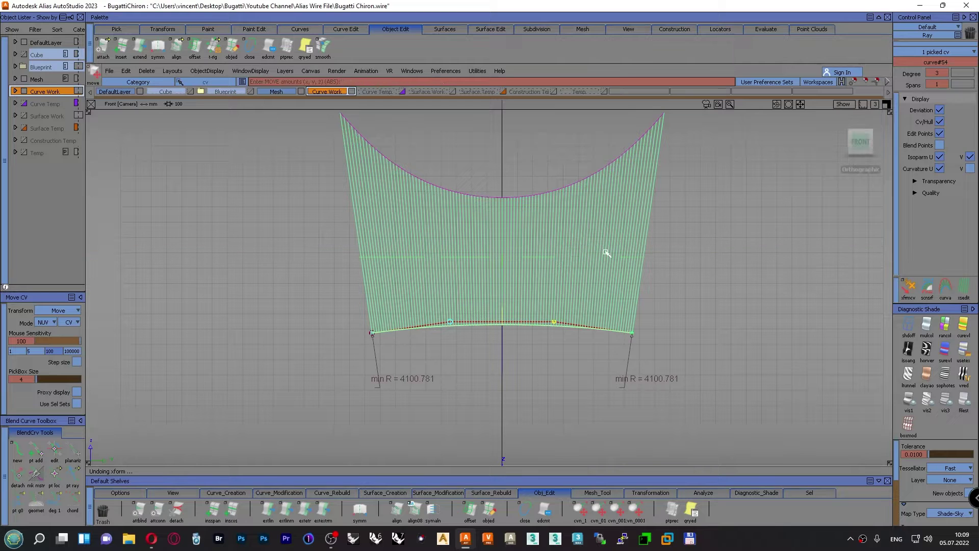
Turn off the cross curve's curvature display and clear the selection
ctrl+shift+drag(641, 247, 645, 224)
ctrl+shift+drag(706, 196, 692, 350)
mouse_move(673, 303)
ctrl+shift+mouse_down()
mouse_move(670, 282)
mouse_move(679, 313)
ctrl+shift+mouse_up()
drag(589, 341, 551, 295)
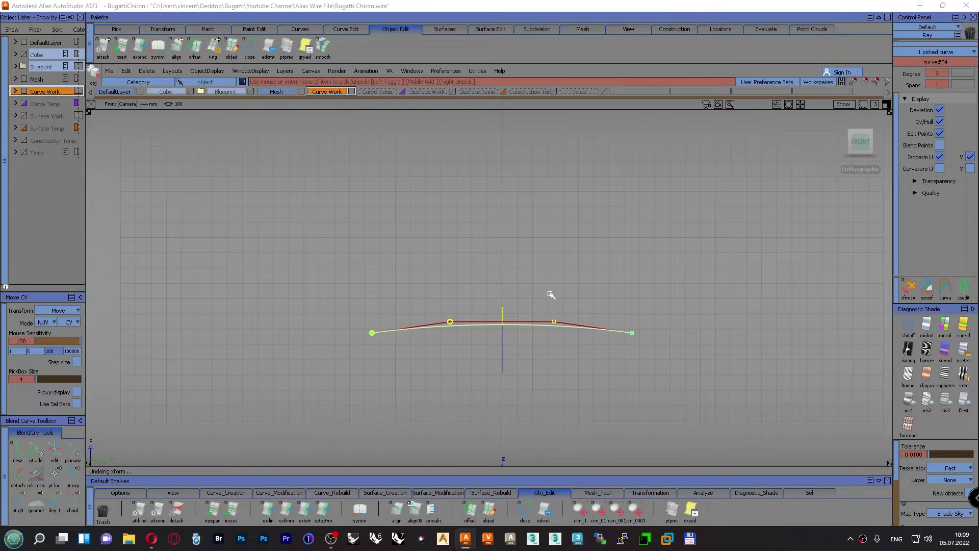
ctrl+shift+right_drag(549, 293, 521, 304)
ctrl+shift+drag(522, 303, 546, 282)
Inspect where the centre-line curve meets the cross curve in perspective, and unhide all objects
alt+shift+drag(233, 305, 235, 314)
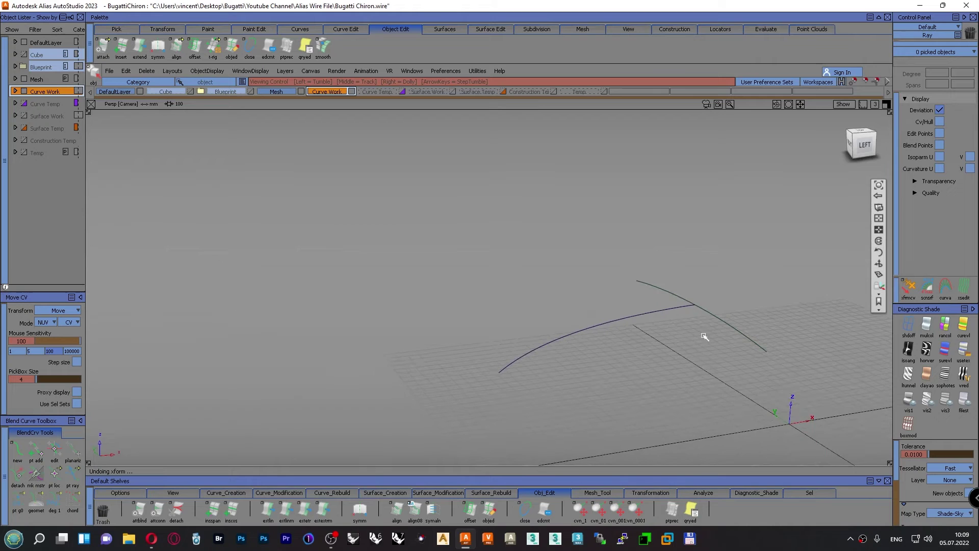
click(694, 304)
alt+shift+right_drag(695, 303, 744, 296)
alt+shift+drag(745, 297, 530, 323)
ctrl+shift+click(396, 188)
ctrl+shift+drag(396, 188, 399, 266)
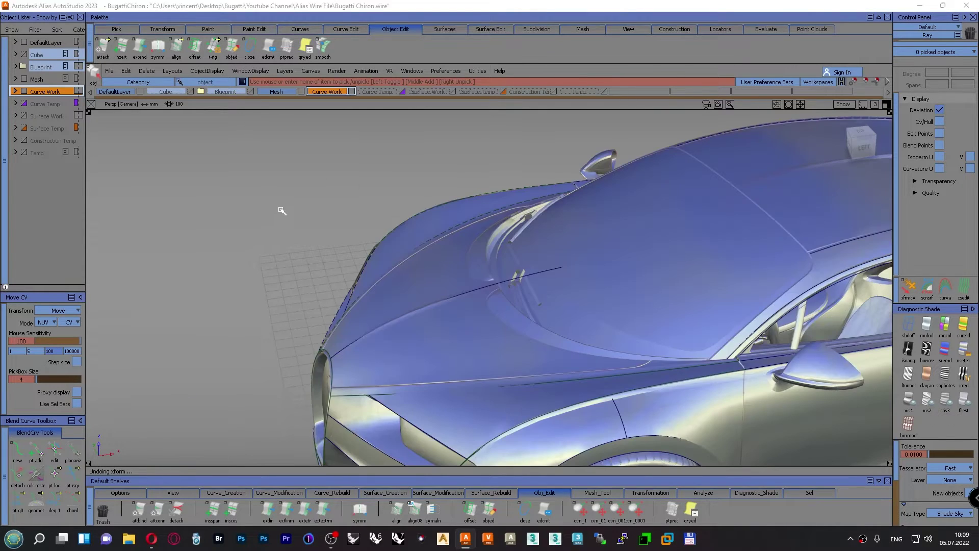
Pick the grille outline, the centre-line curve and the cross curve at the windscreen base, and hide everything else
ctrl+shift+drag(280, 210, 320, 223)
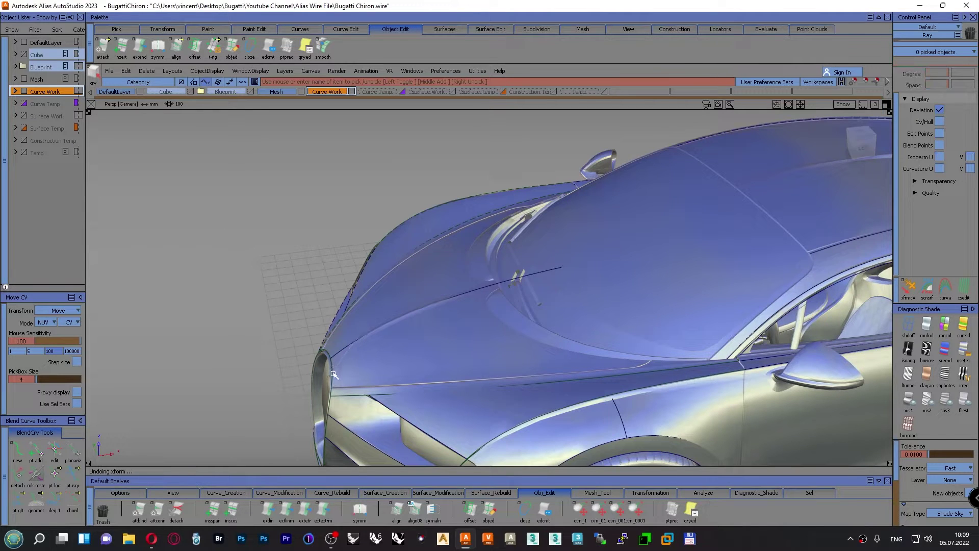
click(334, 375)
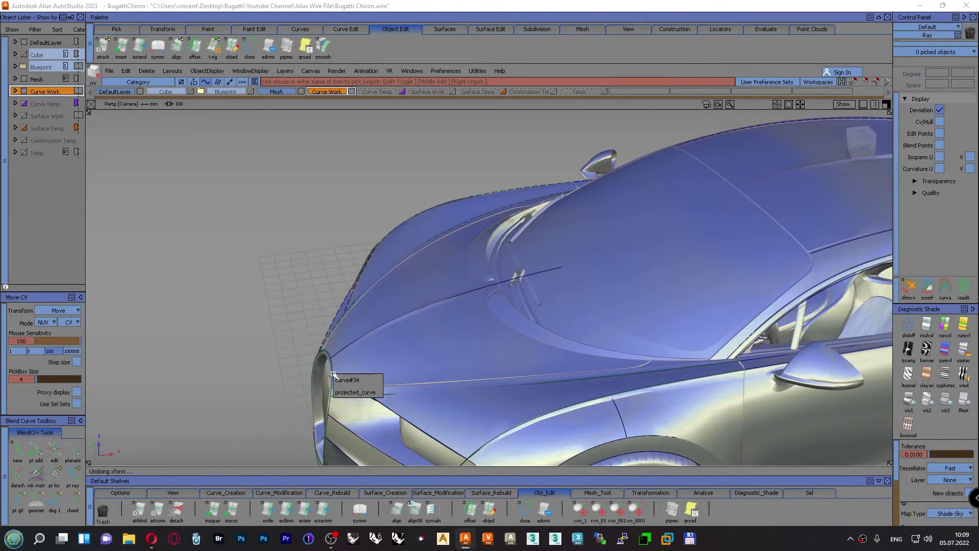
click(349, 393)
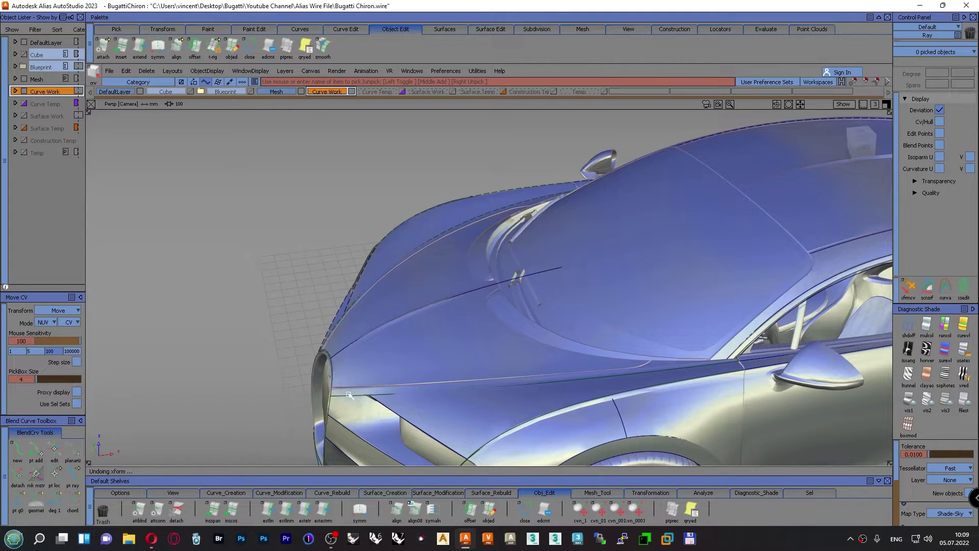
click(341, 353)
click(356, 363)
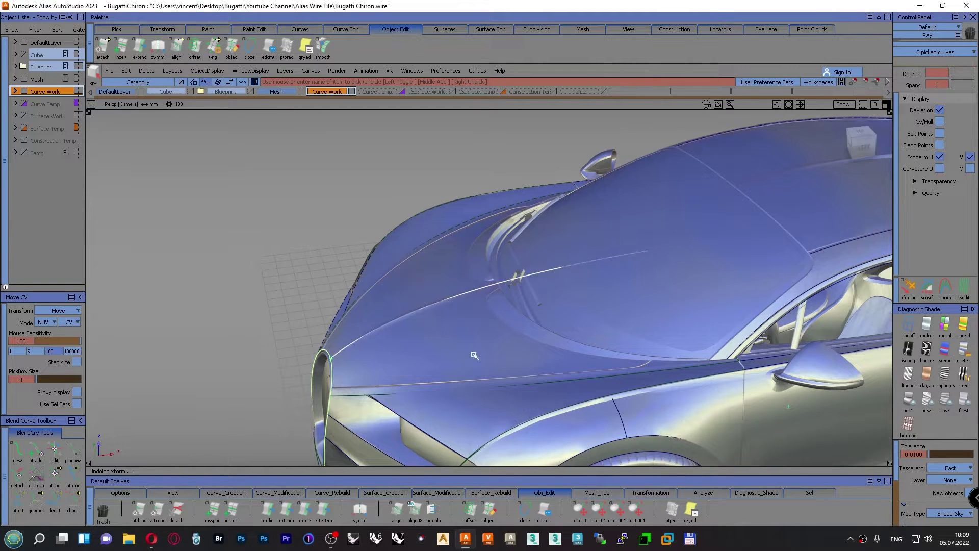
scroll(751, 363, up, 5)
mouse_move(496, 275)
alt+shift+middle_down()
mouse_move(494, 243)
mouse_move(483, 262)
alt+shift+middle_up()
alt+shift+scroll(483, 261, down, 4)
scroll(483, 262, up, 1)
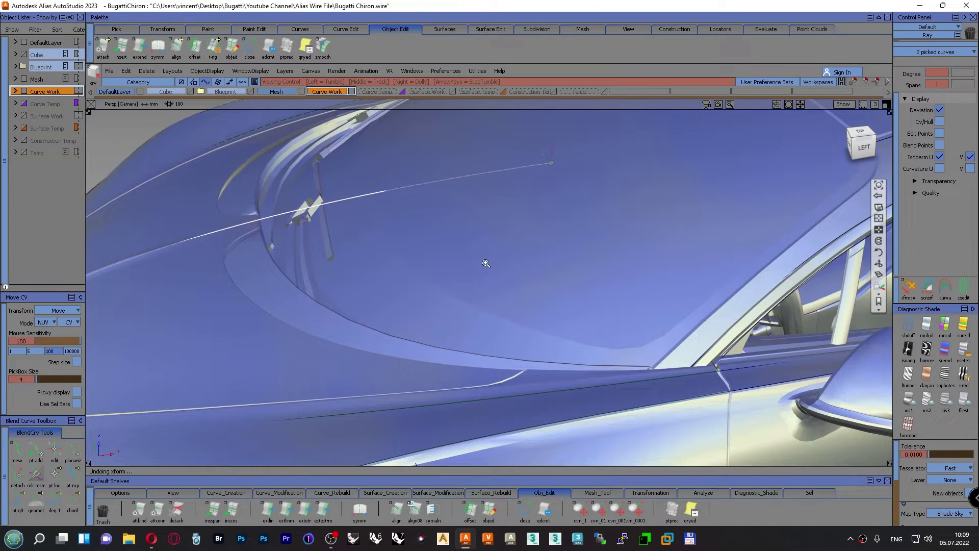
click(715, 368)
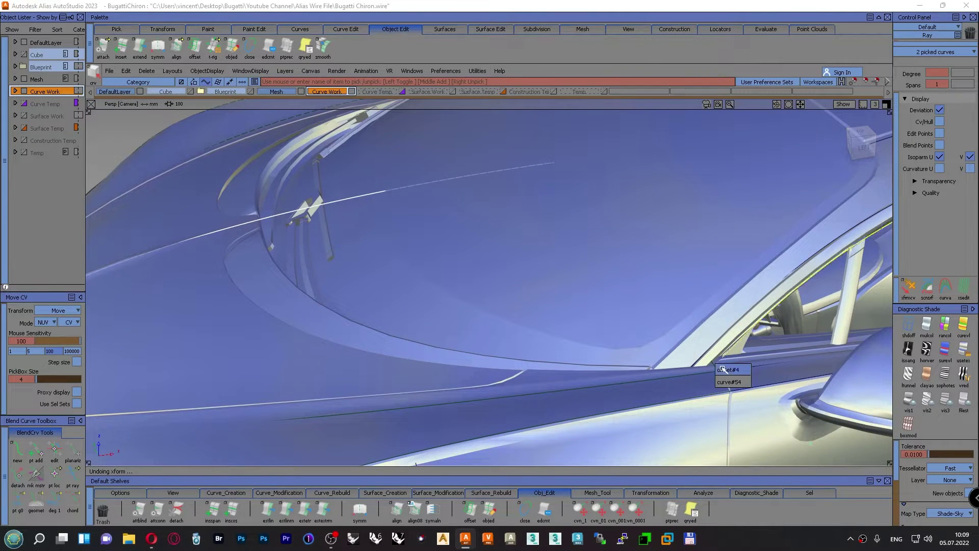
click(728, 383)
ctrl+shift+drag(520, 232, 528, 330)
ctrl+shift+drag(511, 273, 510, 255)
alt+shift+right_drag(510, 257, 500, 276)
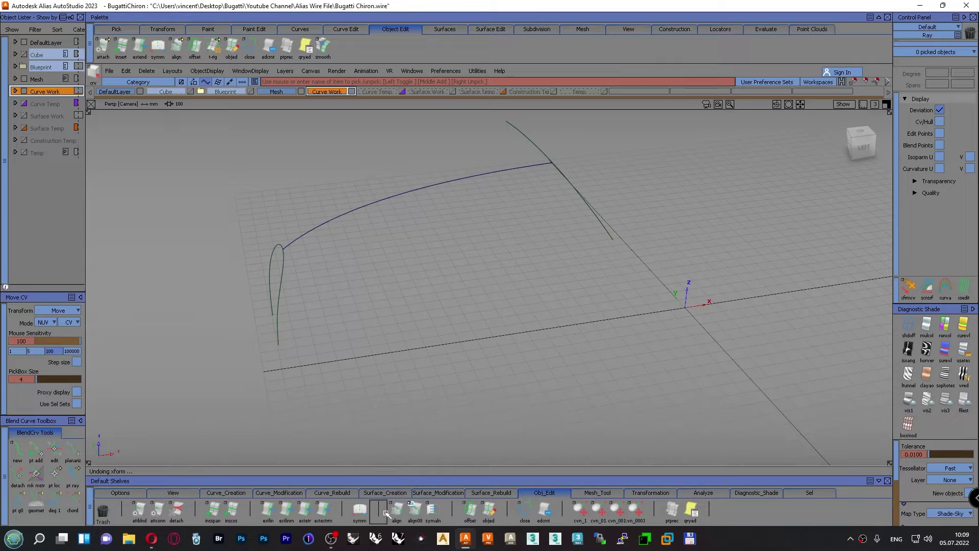
Align the centre-line curve's rear end to the cross curve and its front end to the grille outline with G0 continuity
double_click(397, 508)
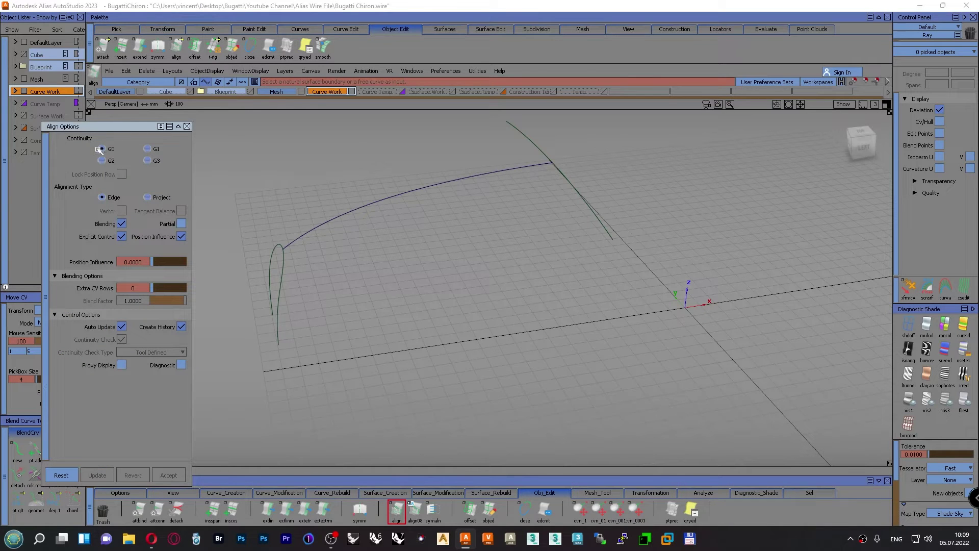
click(547, 166)
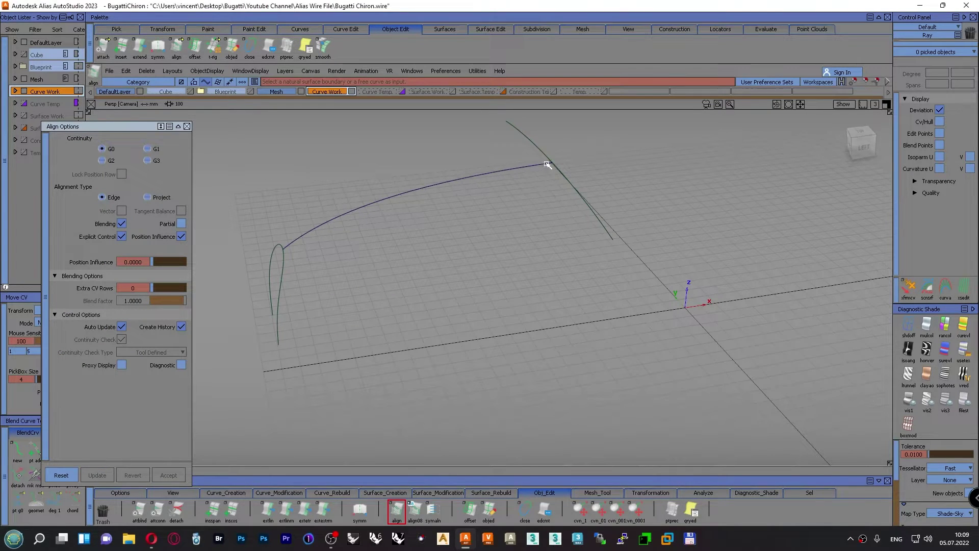
click(555, 165)
ctrl+shift+drag(494, 137, 495, 114)
click(288, 248)
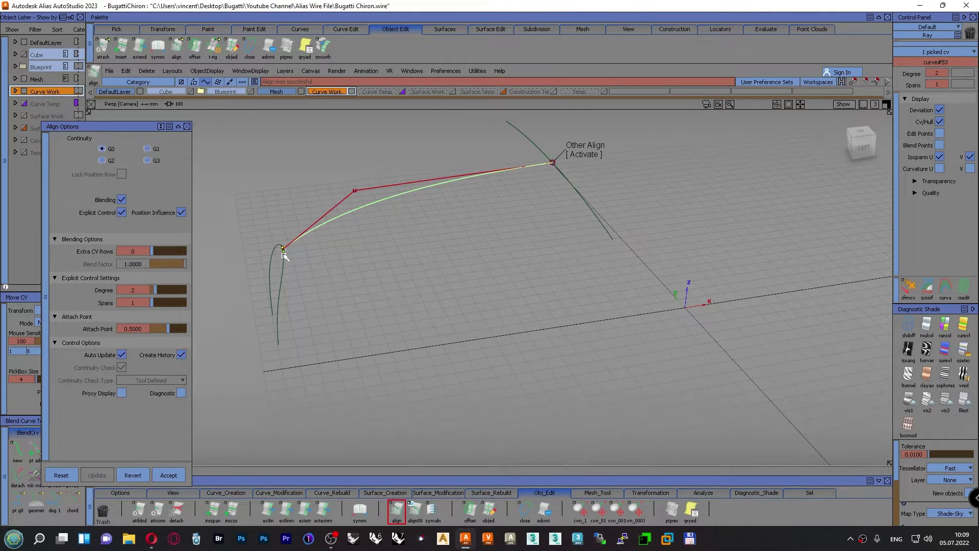
ctrl+shift+drag(279, 199, 278, 179)
key(F5)
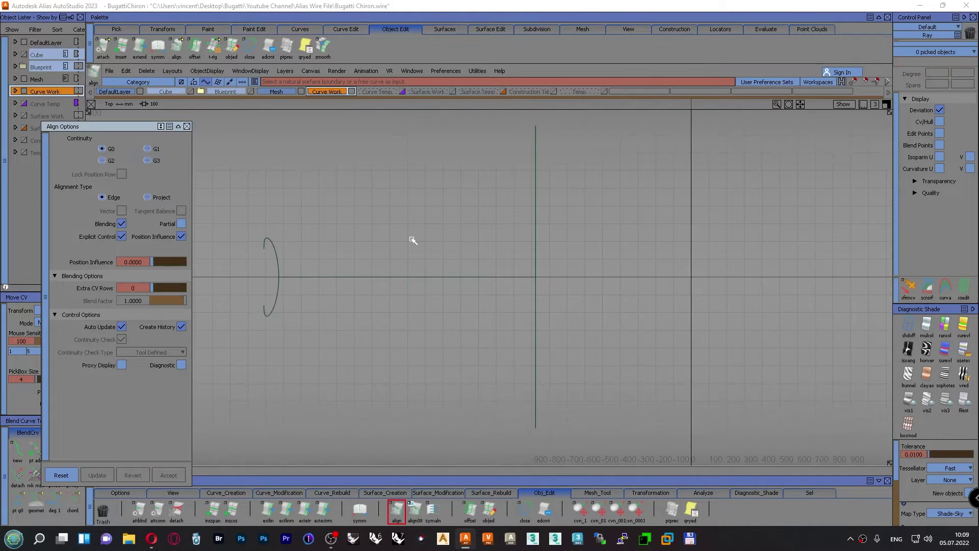
alt+shift+middle_drag(321, 287, 410, 291)
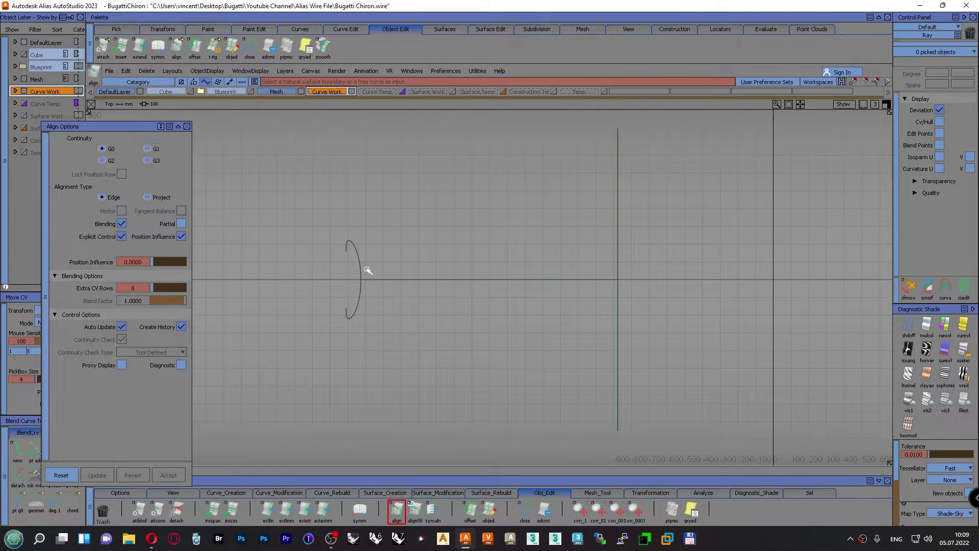
click(187, 126)
ctrl+shift+drag(363, 184, 362, 160)
Unhide all objects in the perspective view and turn off the Mesh layer so only the curves show around the hood
key(F8)
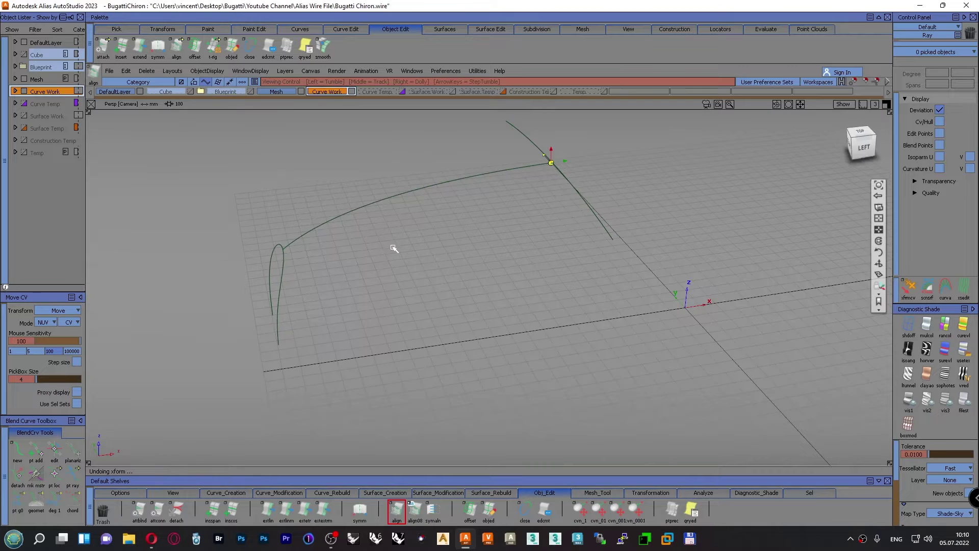
alt+shift+drag(394, 249, 459, 224)
alt+shift+right_drag(459, 225, 450, 240)
alt+shift+middle_drag(483, 242, 483, 265)
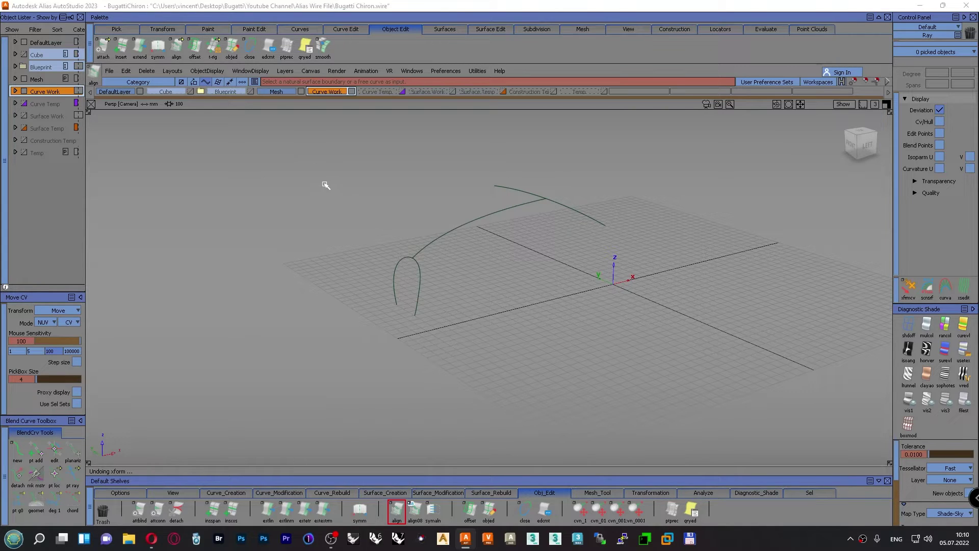
ctrl+shift+drag(324, 184, 329, 266)
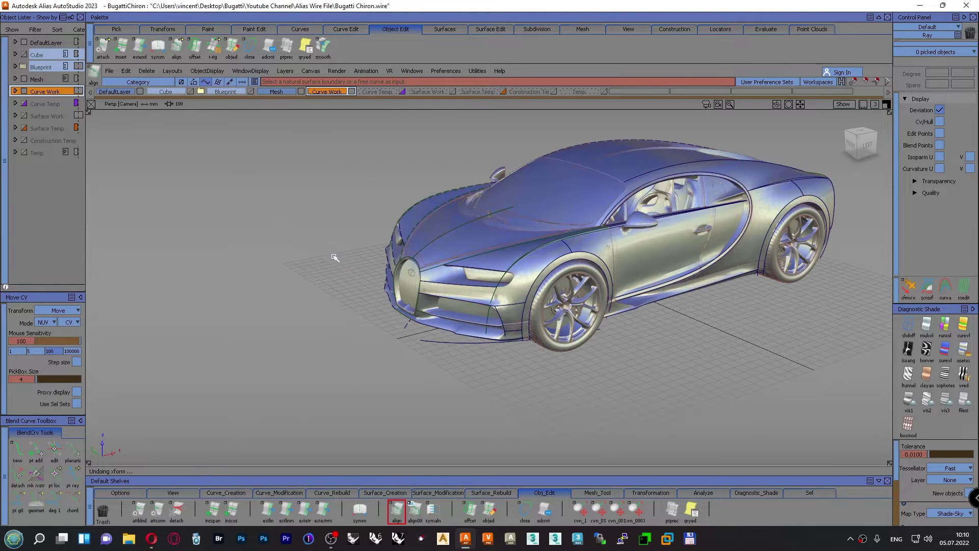
click(301, 92)
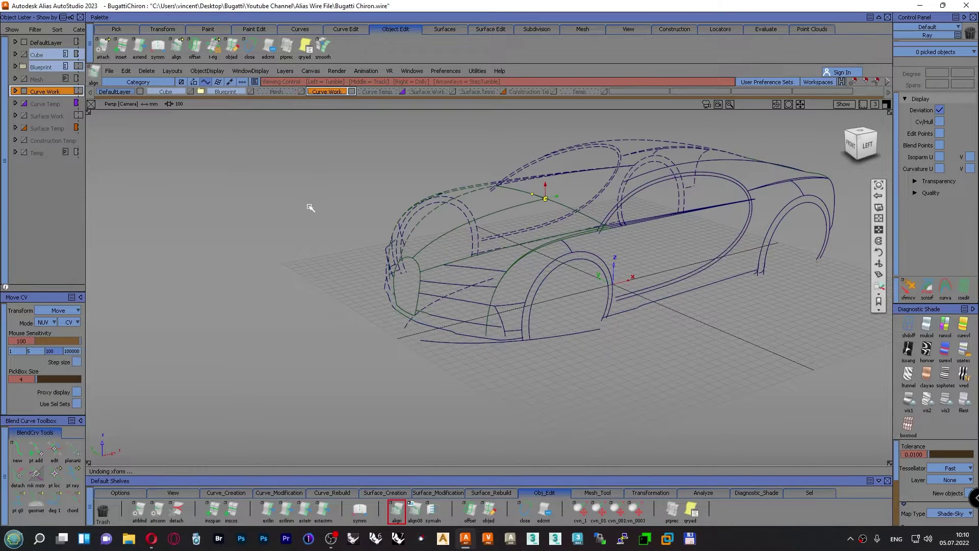
alt+shift+middle_drag(309, 208, 260, 224)
alt+shift+drag(259, 223, 268, 244)
alt+shift+right_drag(357, 263, 408, 272)
Highlight the hood's side, cross, centre-line and grille outline curves to review the boundary network, and clear the selection
click(485, 308)
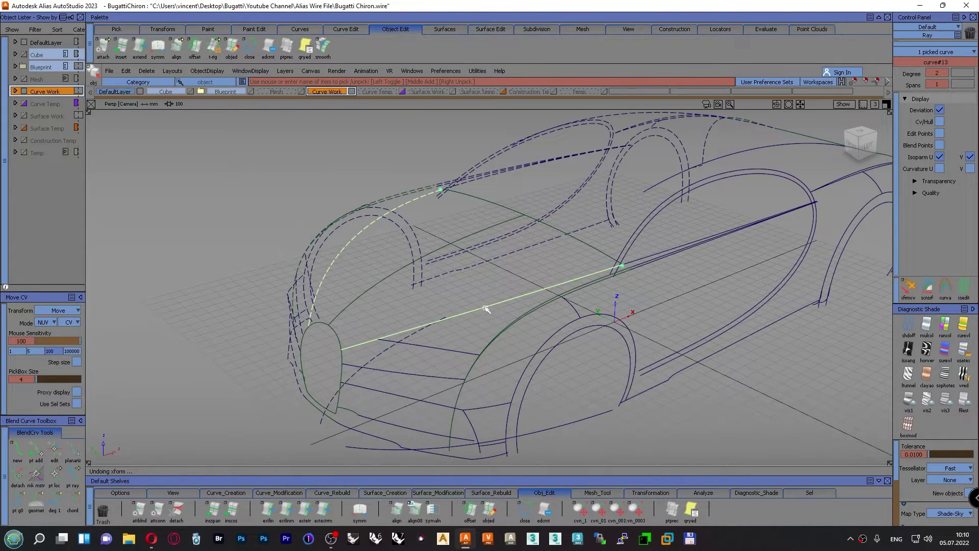
click(580, 243)
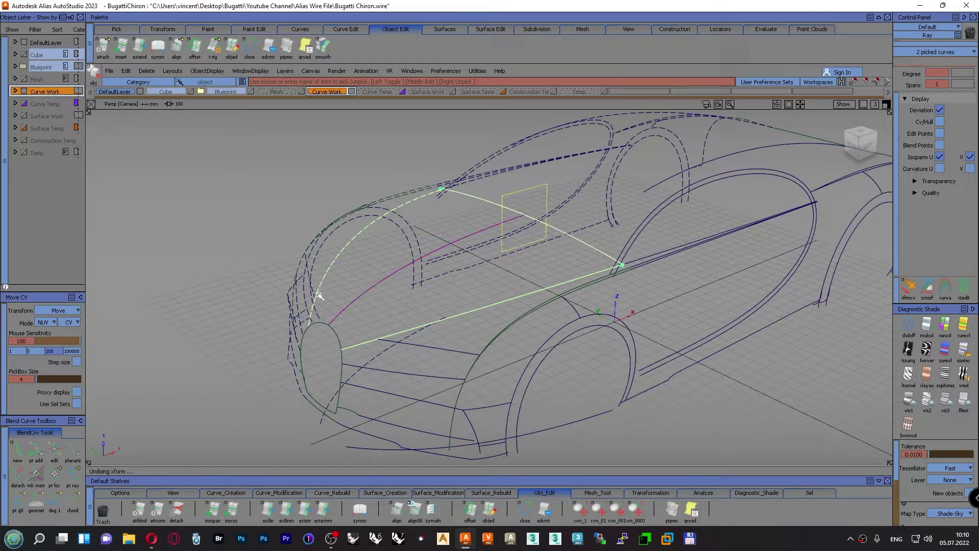
click(361, 297)
click(339, 338)
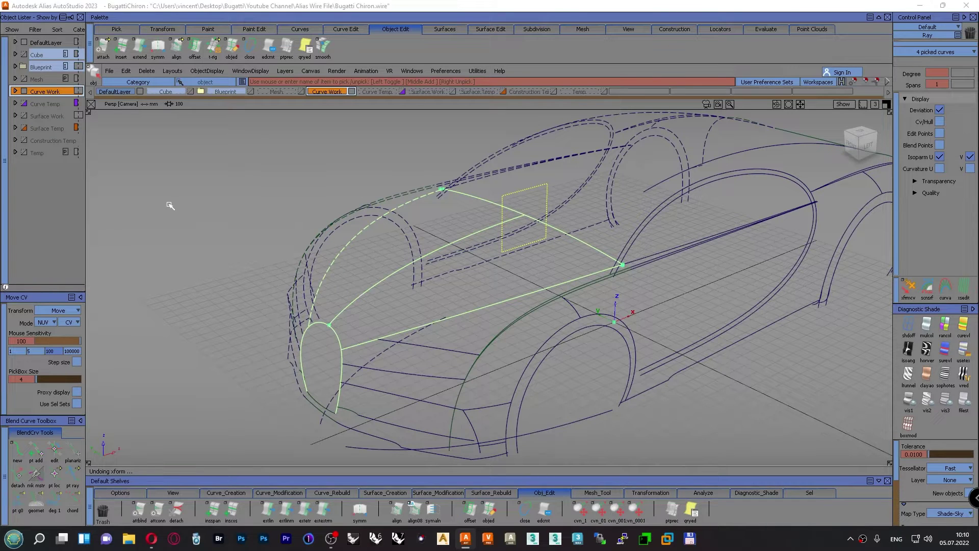
ctrl+shift+drag(169, 205, 169, 186)
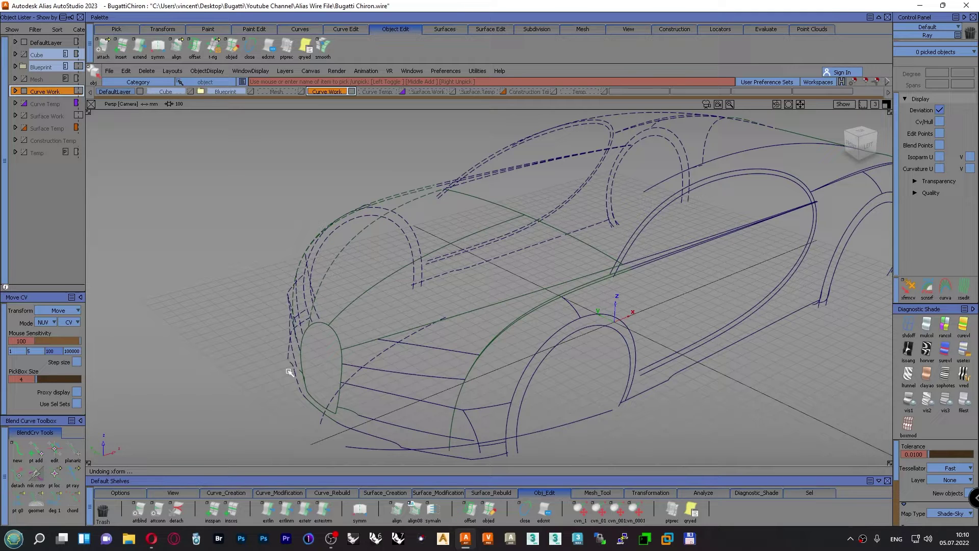
Turn the Mesh layer back on and examine the hood's rear corner around the A-pillar base and mirror
click(301, 92)
alt+shift+drag(377, 181, 569, 337)
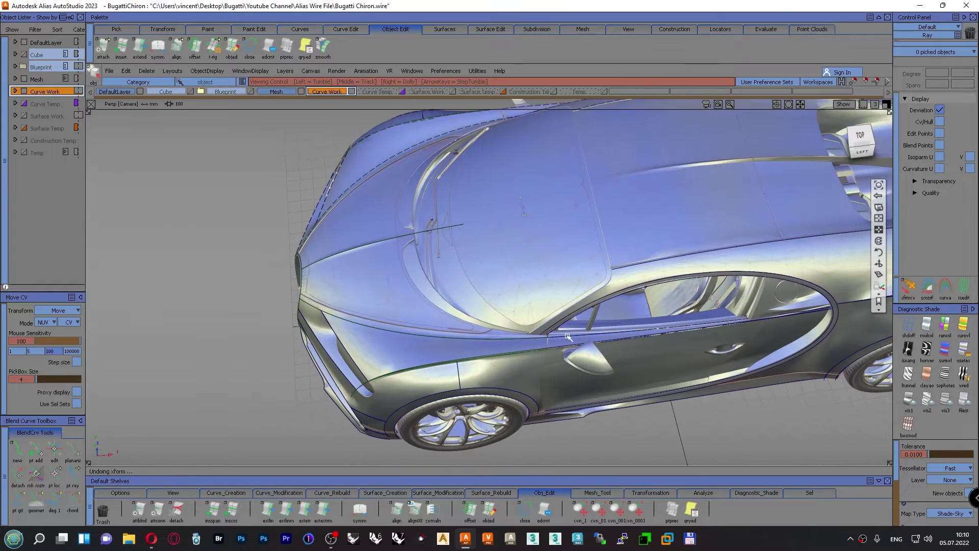
scroll(560, 360, up, 8)
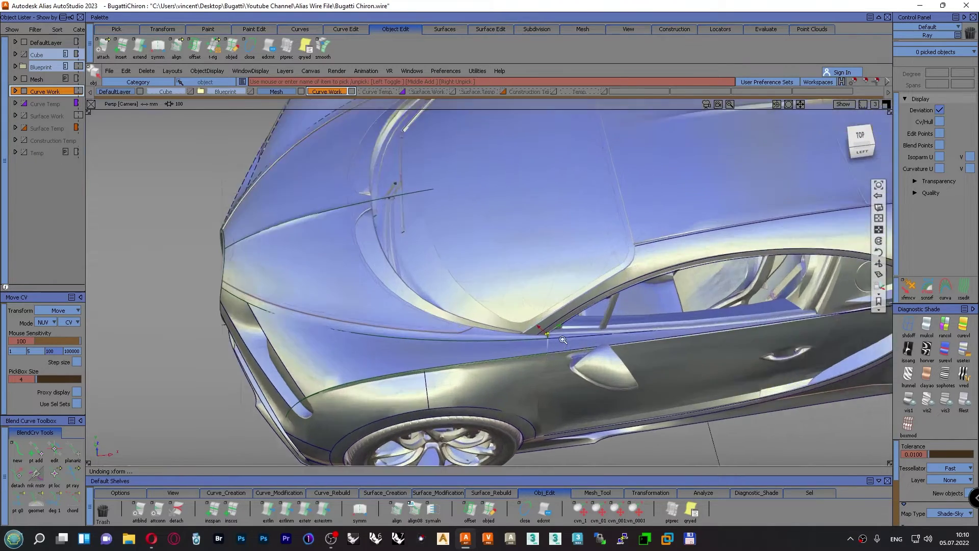
alt+shift+drag(553, 345, 256, 279)
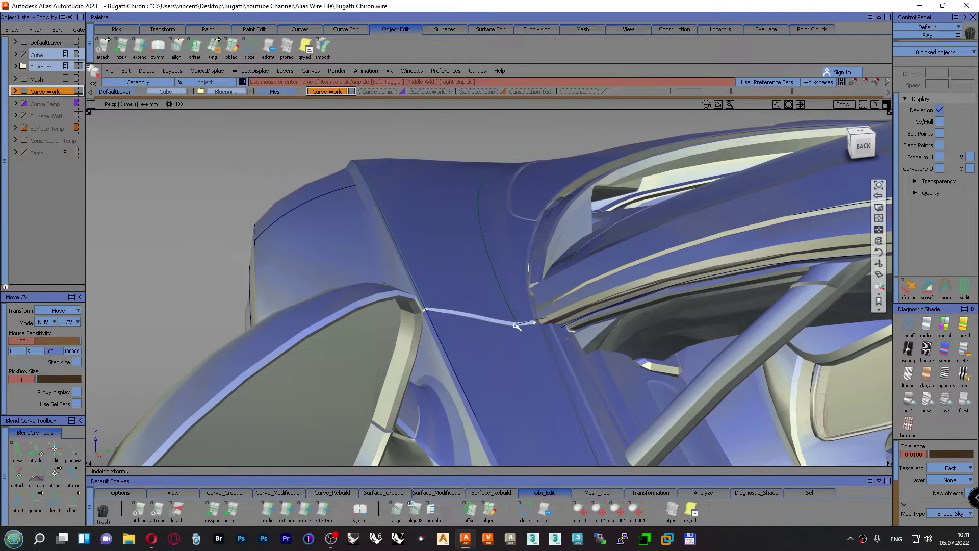
alt+shift+drag(497, 303, 555, 328)
alt+shift+right_drag(555, 328, 479, 338)
alt+shift+drag(478, 338, 680, 350)
alt+shift+drag(624, 340, 698, 331)
alt+shift+right_drag(638, 339, 590, 347)
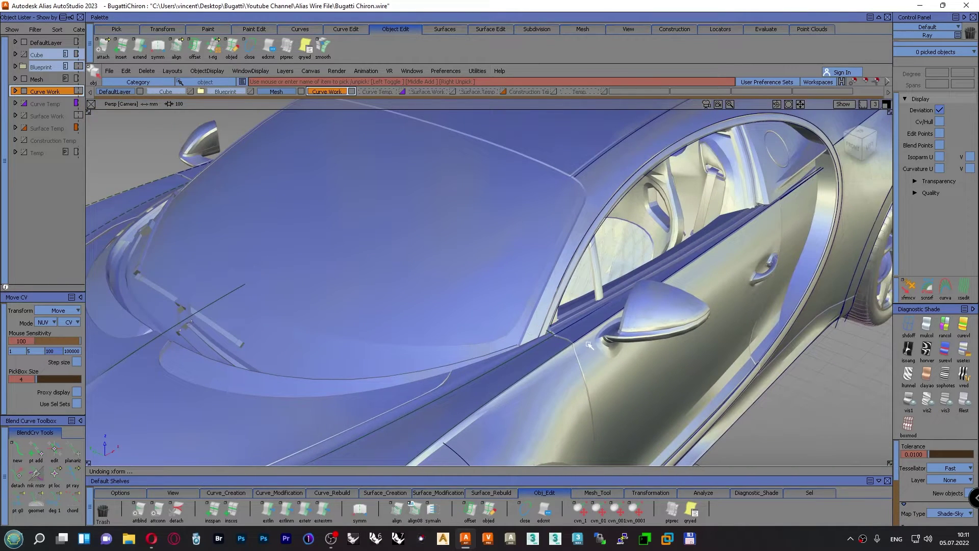
Duplicate the cross curve in place by copy and paste, and bring the copy up in the top view
ctrl+shift+drag(804, 369, 847, 368)
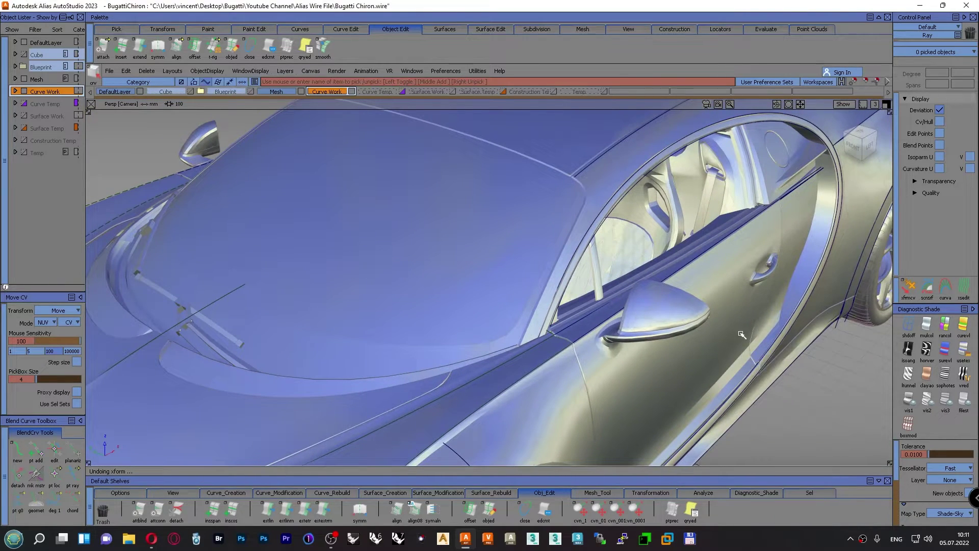
click(570, 327)
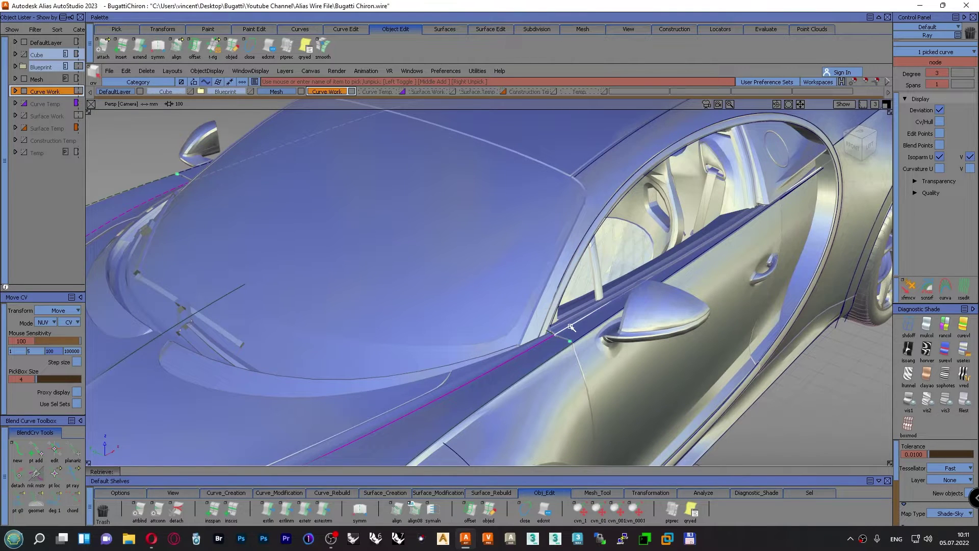
key(ctrl+v)
alt+shift+right_drag(569, 301, 607, 291)
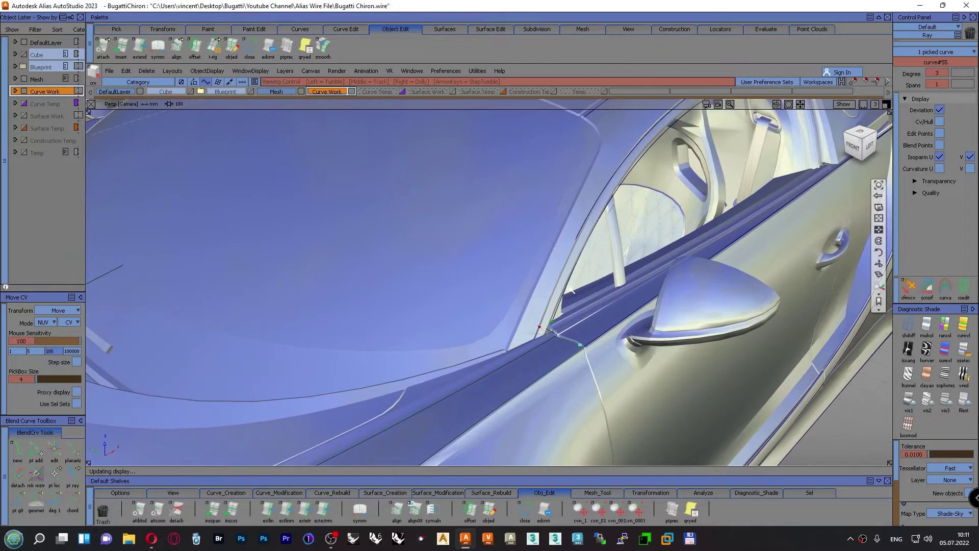
alt+shift+drag(602, 285, 674, 273)
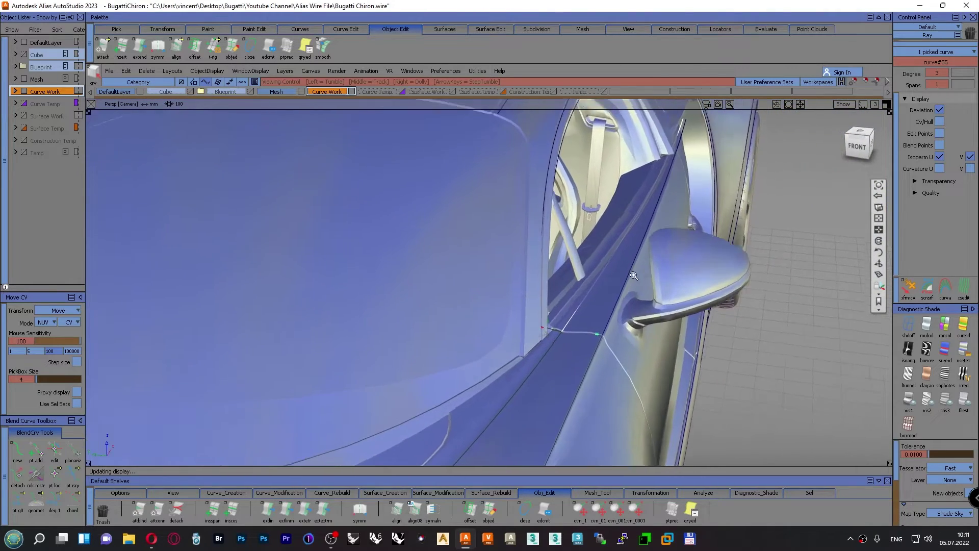
alt+shift+right_drag(607, 273, 638, 267)
alt+shift+drag(638, 267, 598, 280)
key(F5)
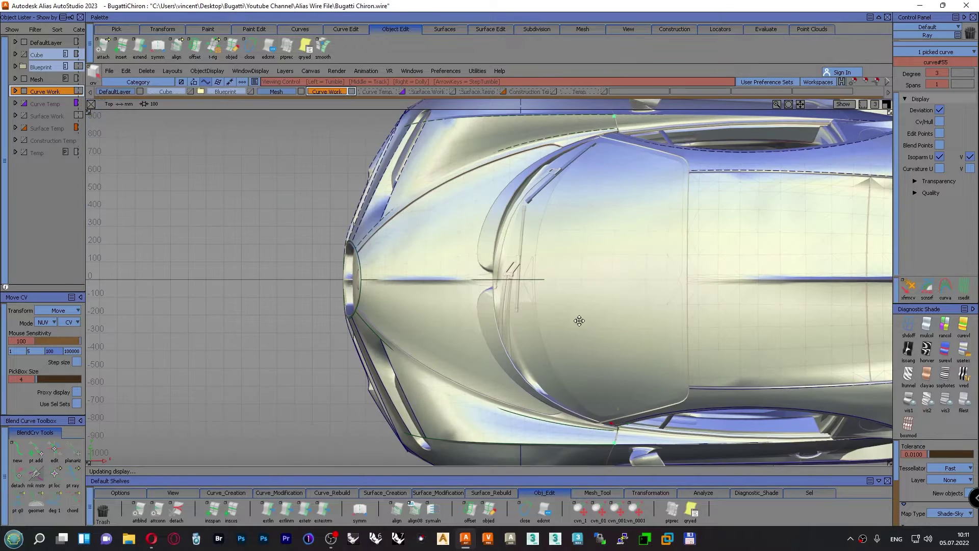
Move the copied curve inboard in Y by about 10 mm and another 2.5 mm to fit the body edge at the A-pillar base
alt+shift+middle_drag(579, 321, 398, 183)
alt+shift+right_drag(396, 212, 430, 197)
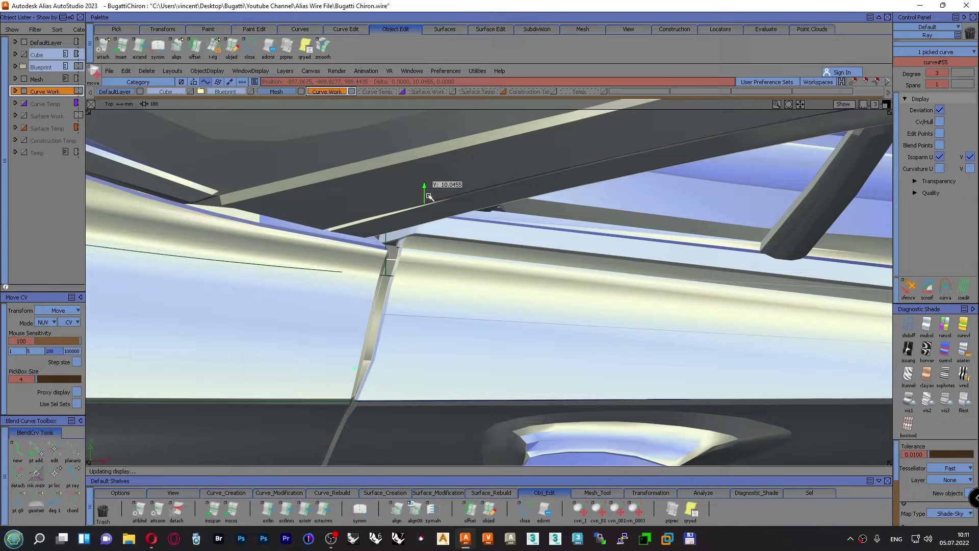
right_drag(430, 196, 429, 192)
alt+shift+middle_drag(109, 321, 380, 351)
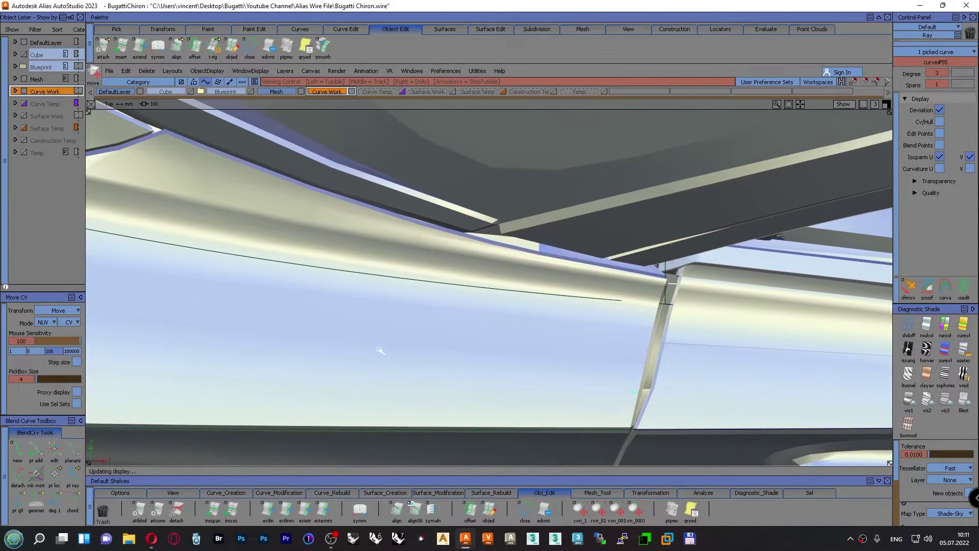
alt+shift+right_drag(379, 350, 343, 359)
alt+shift+middle_drag(343, 359, 179, 379)
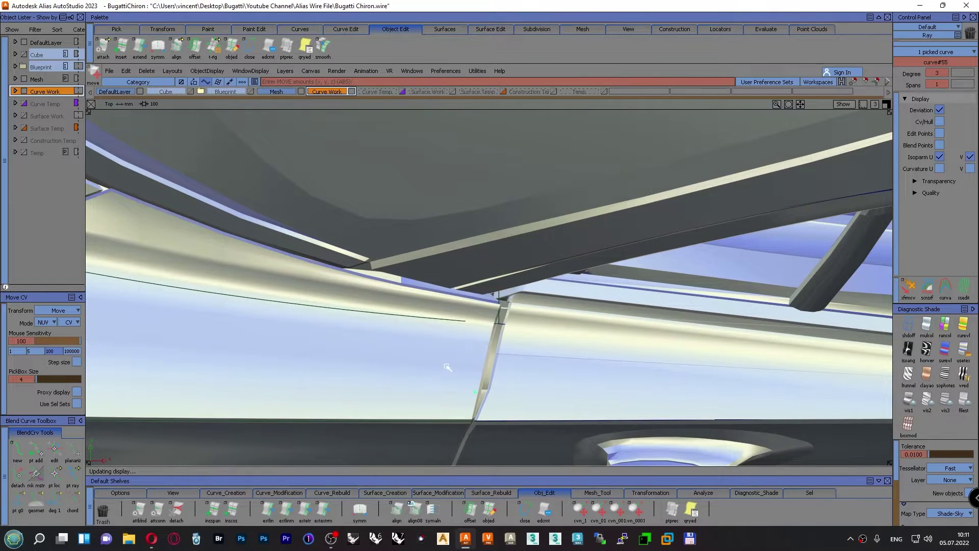
alt+shift+drag(476, 332, 471, 360)
middle_drag(460, 375, 463, 370)
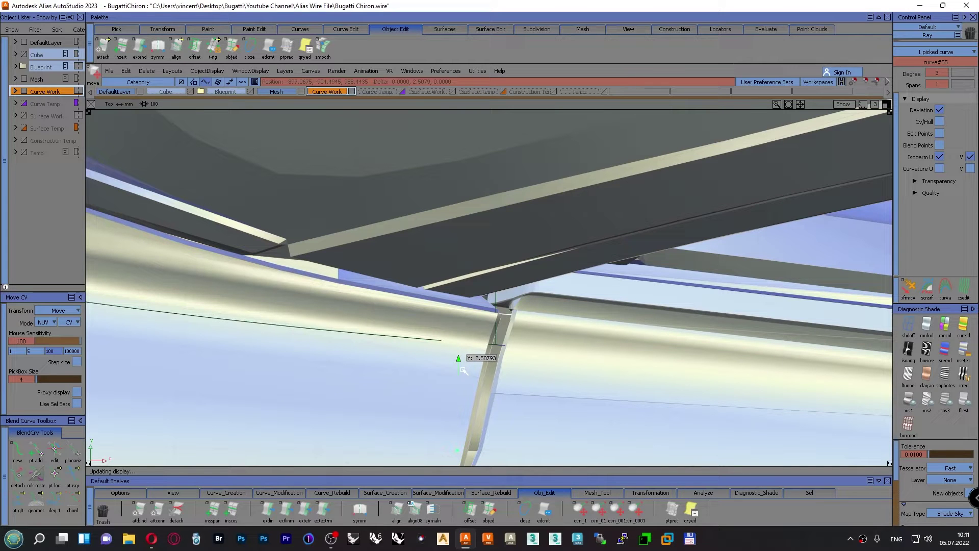
alt+shift+right_drag(437, 320, 249, 422)
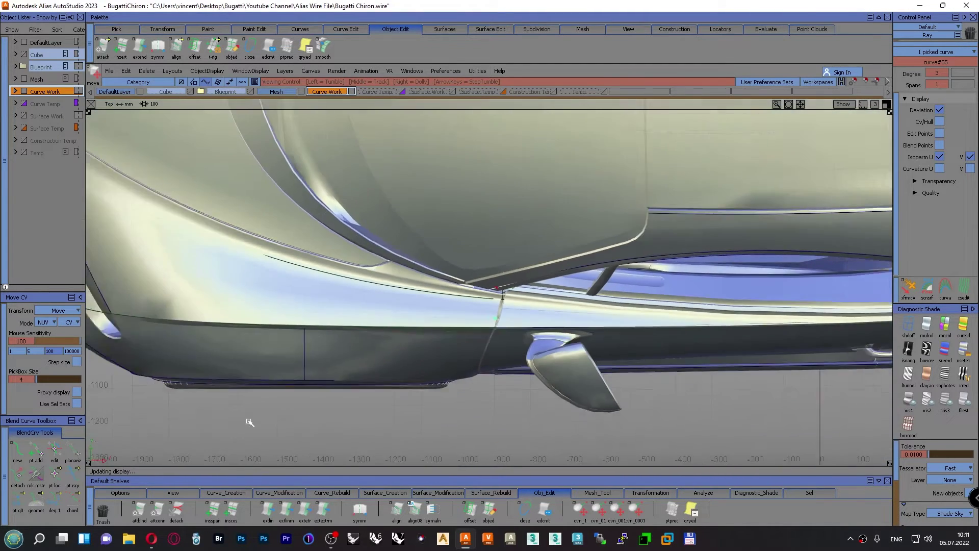
Hide the Mesh layer to compare the moved curve with the neighbouring door and window curves in the top view, and show the layer again
click(301, 92)
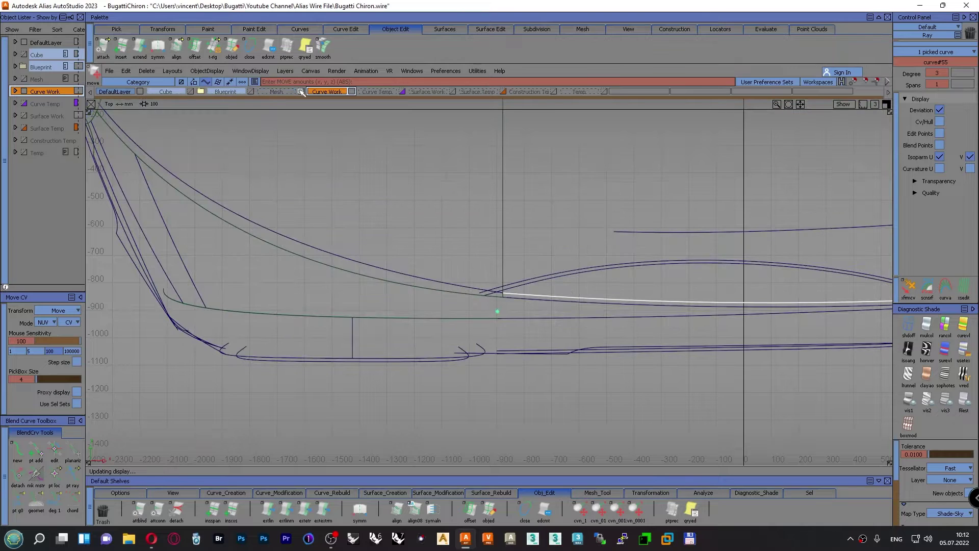
alt+shift+middle_drag(492, 280, 429, 267)
alt+shift+middle_drag(652, 291, 531, 289)
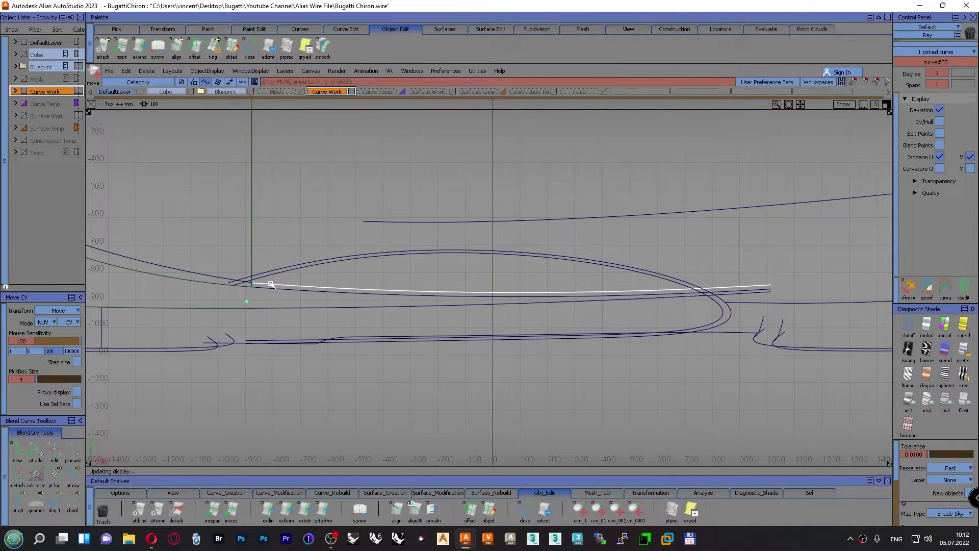
key(alt+shift)
click(301, 92)
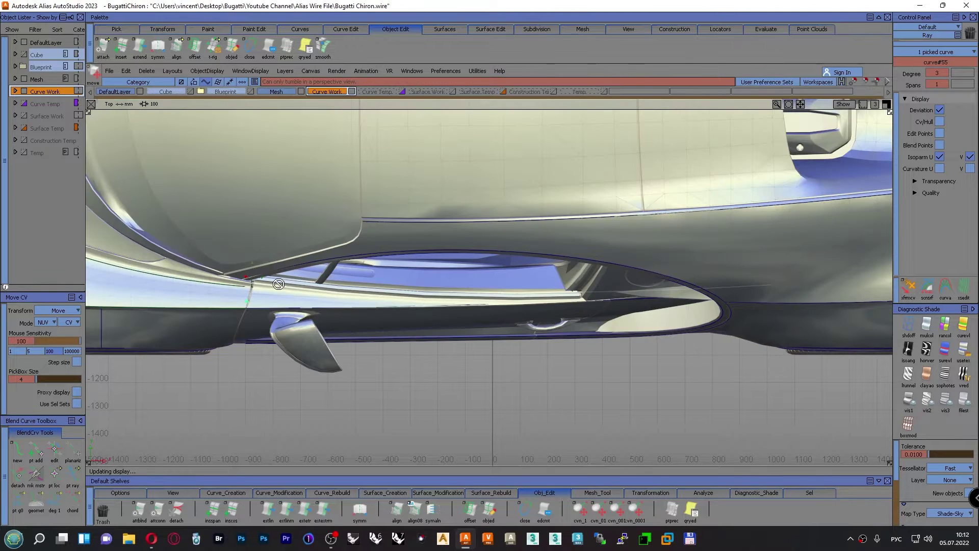
alt+shift+middle_drag(408, 278, 456, 278)
Examine in the perspective view how the moved curve's front end sits against the mesh at the A-pillar base
key(F8)
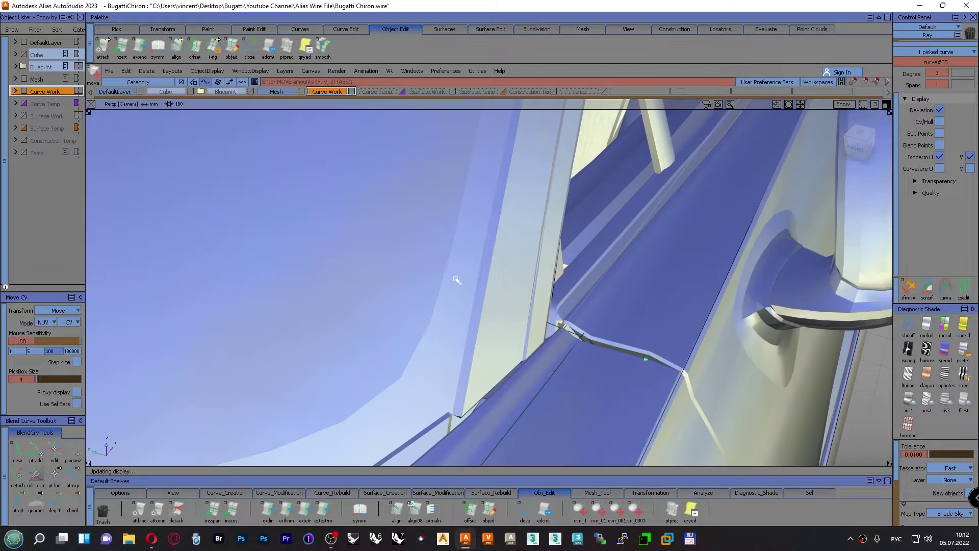
alt+shift+drag(518, 337, 528, 316)
alt+shift+middle_drag(529, 316, 528, 306)
alt+shift+drag(528, 306, 577, 265)
alt+shift+right_drag(577, 264, 566, 243)
alt+shift+middle_drag(565, 243, 557, 244)
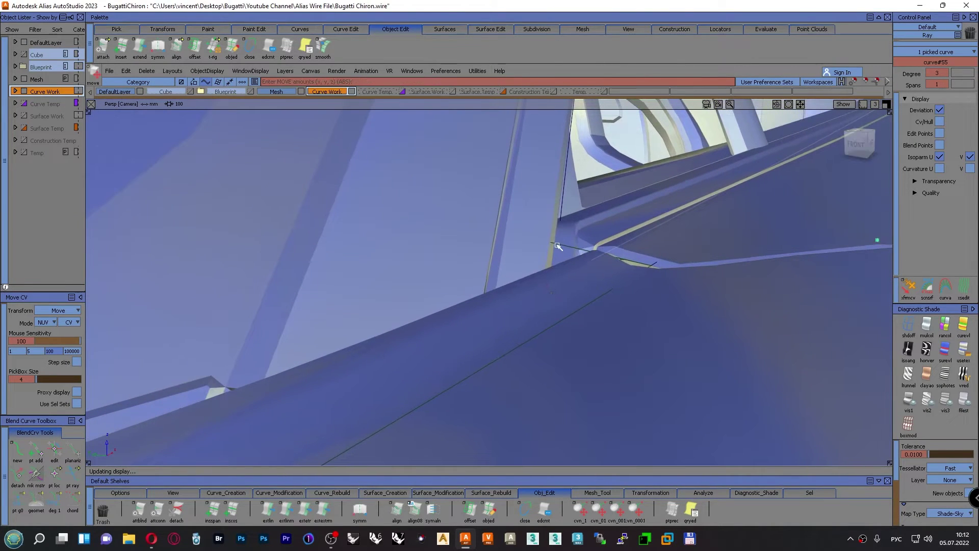
ctrl+shift+right_drag(517, 233, 528, 215)
alt+shift+drag(528, 214, 564, 196)
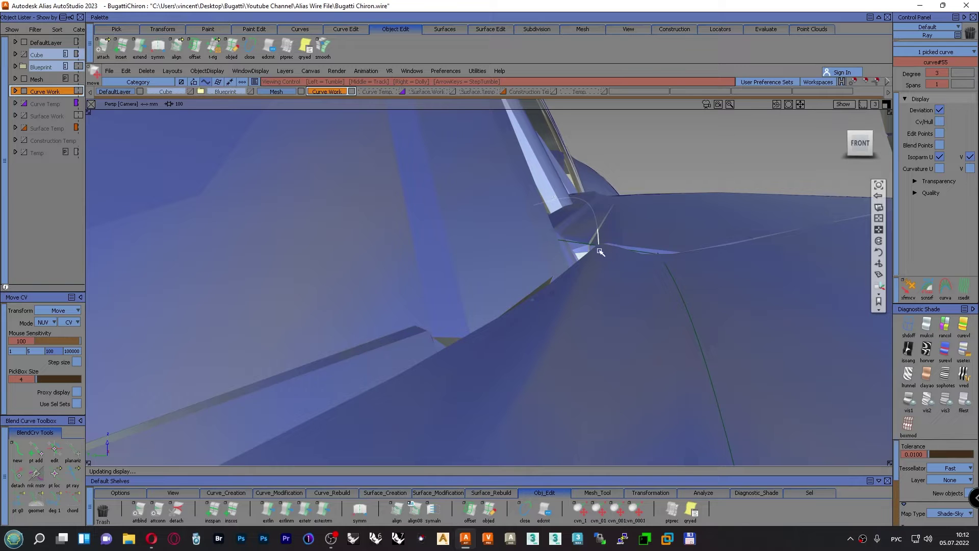
alt+shift+drag(563, 259, 535, 329)
mouse_move(535, 329)
alt+shift+right_down()
mouse_move(510, 330)
mouse_move(539, 330)
alt+shift+right_up()
alt+shift+drag(561, 322, 604, 217)
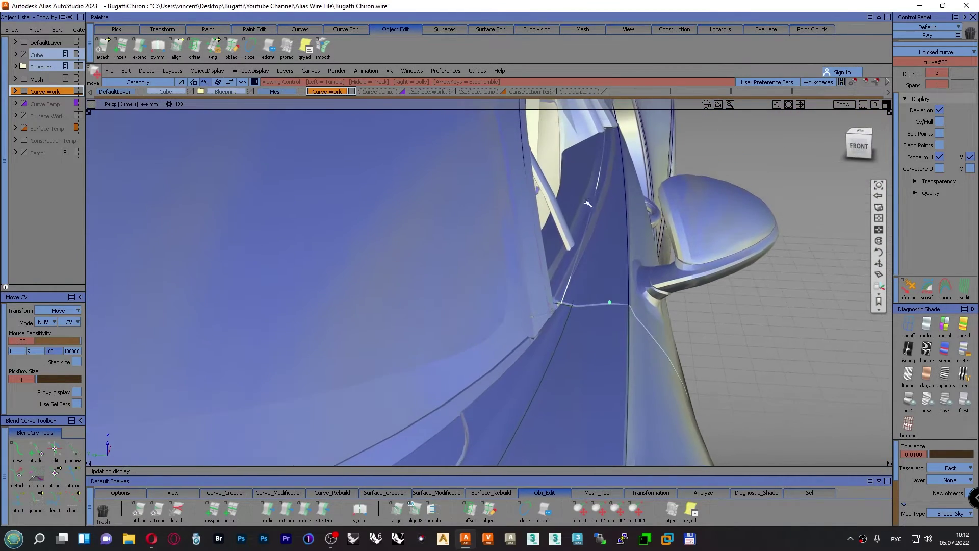
Check the moved curve against the surrounding curves in perspective with the Mesh layer temporarily off
click(298, 91)
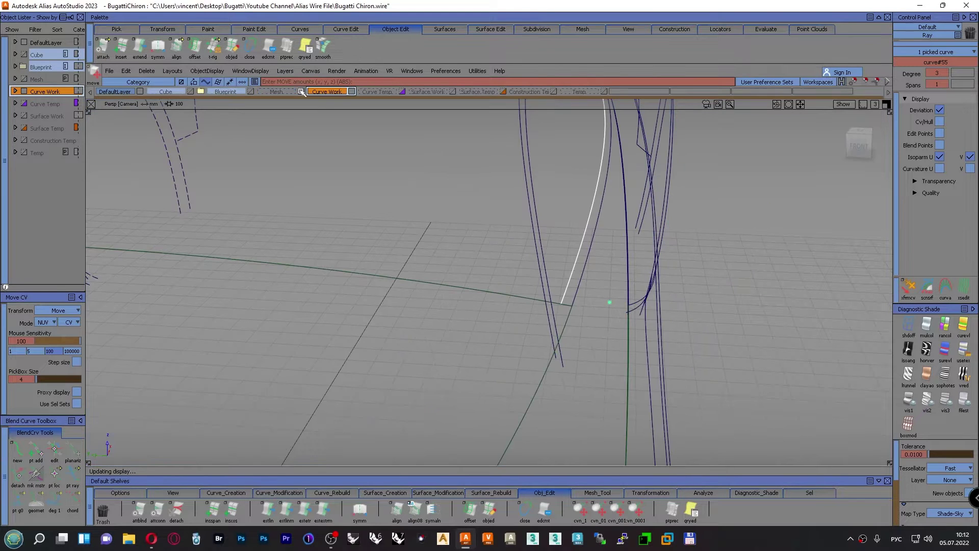
alt+shift+drag(595, 158, 579, 145)
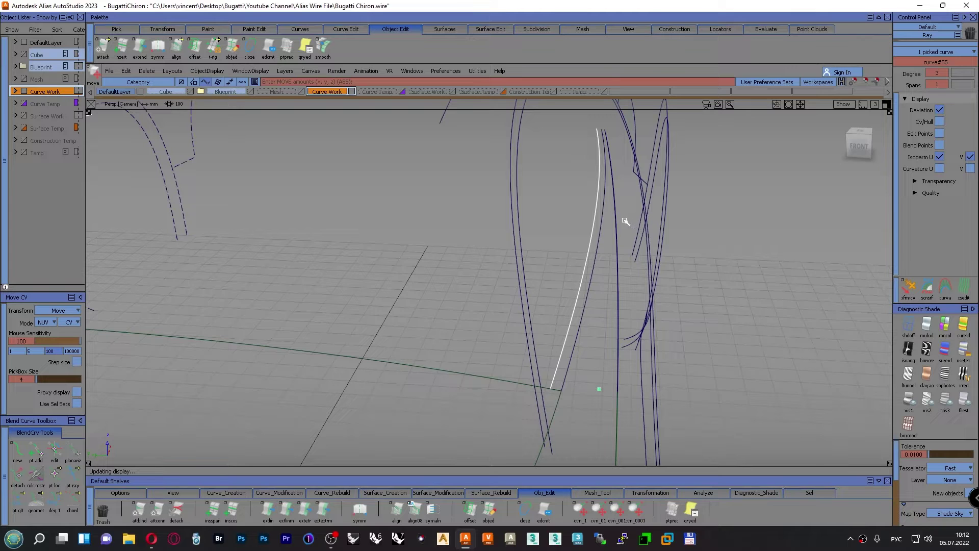
alt+shift+drag(595, 218, 531, 245)
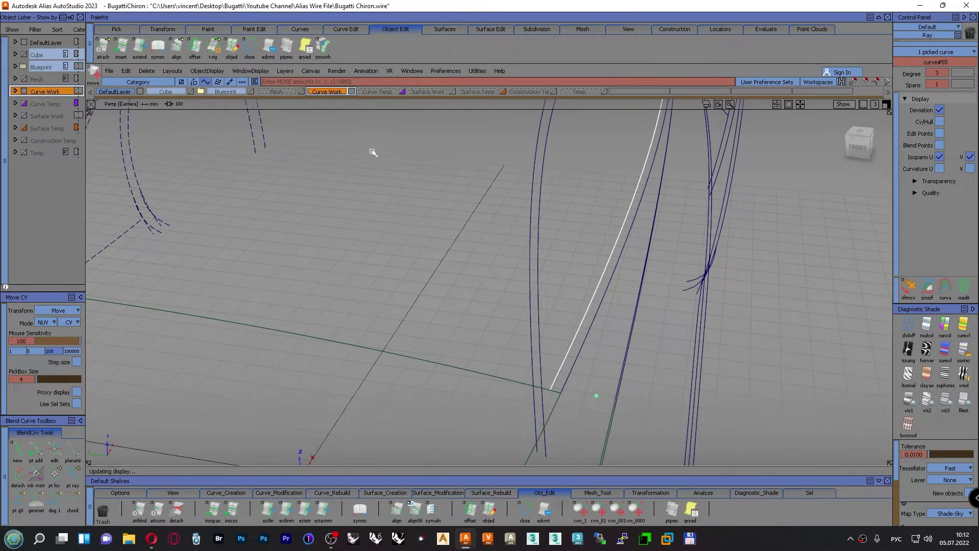
click(302, 91)
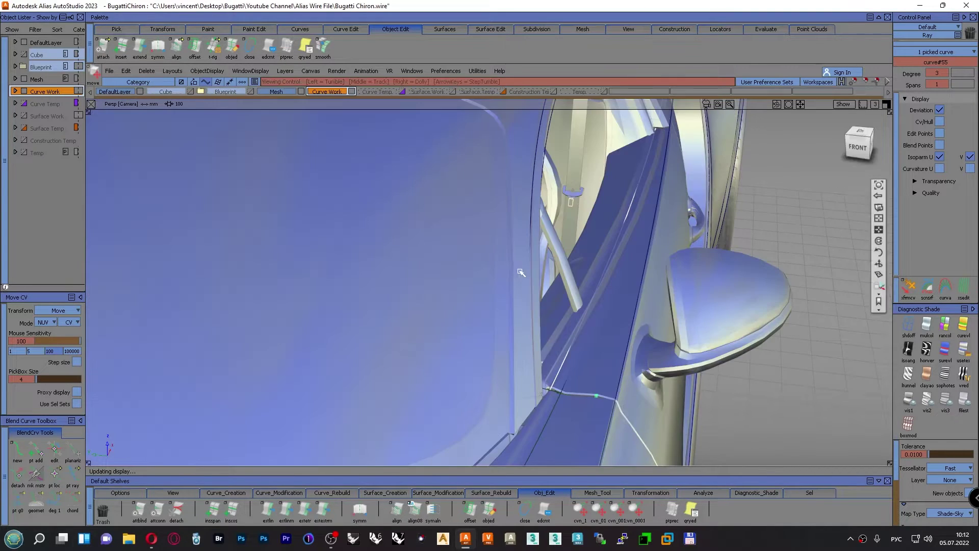
Start a degree-3 edit-point curve at the moved curve's front end by the A-pillar base
alt+shift+drag(526, 298, 330, 366)
alt+shift+right_drag(331, 365, 355, 384)
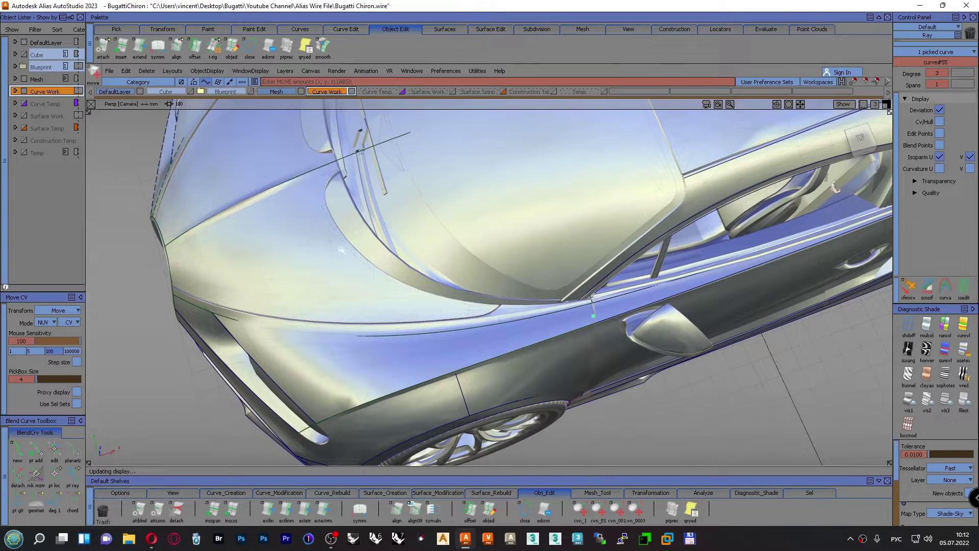
alt+shift+right_drag(448, 304, 416, 336)
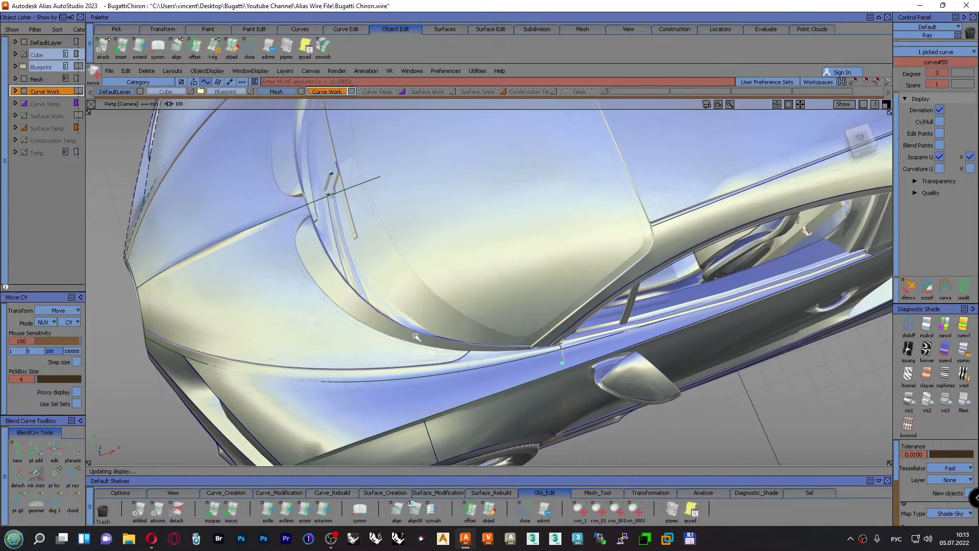
alt+shift+drag(479, 311, 525, 344)
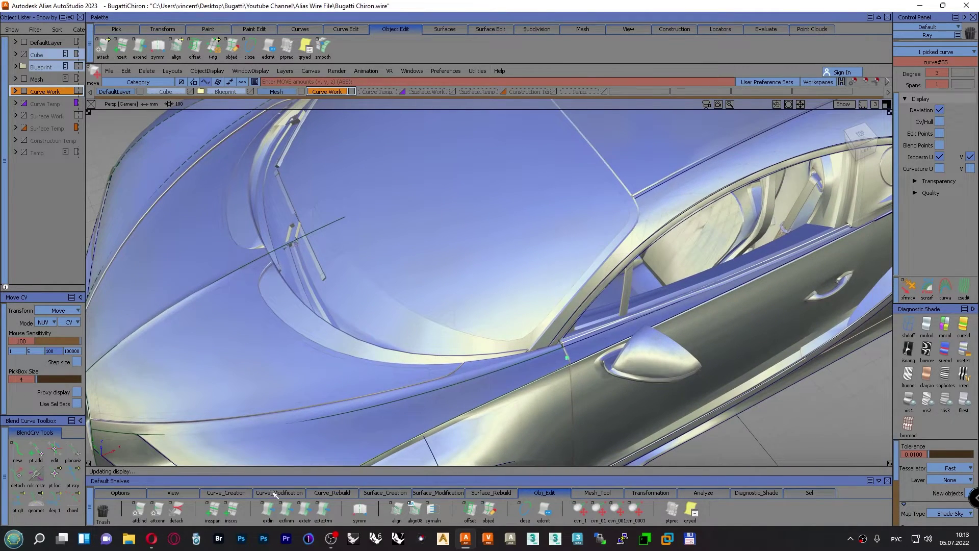
click(236, 493)
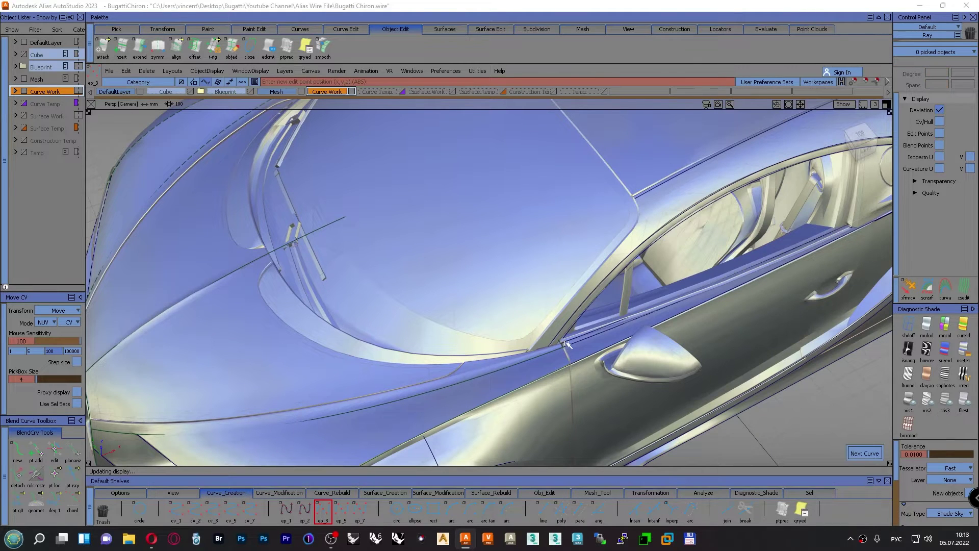
click(561, 343)
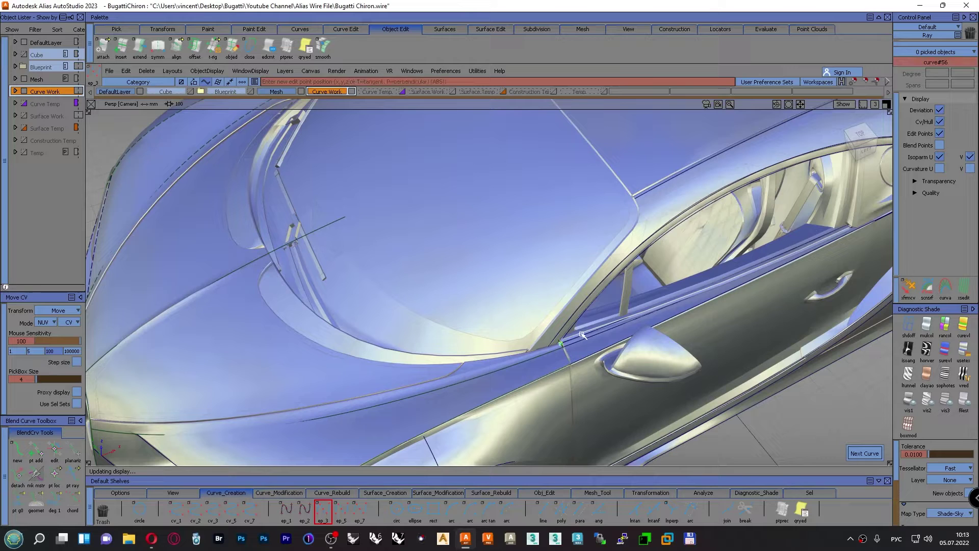
Snap the new curve's second edit point to the mirrored curve's front end across the windscreen
alt+shift+drag(476, 340, 748, 279)
alt+shift+right_drag(748, 280, 647, 306)
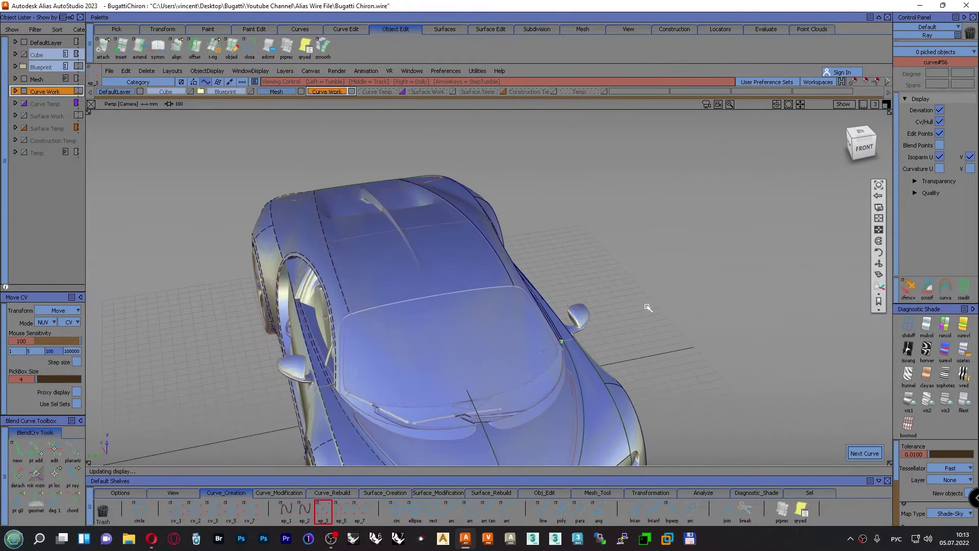
scroll(330, 382, up, 6)
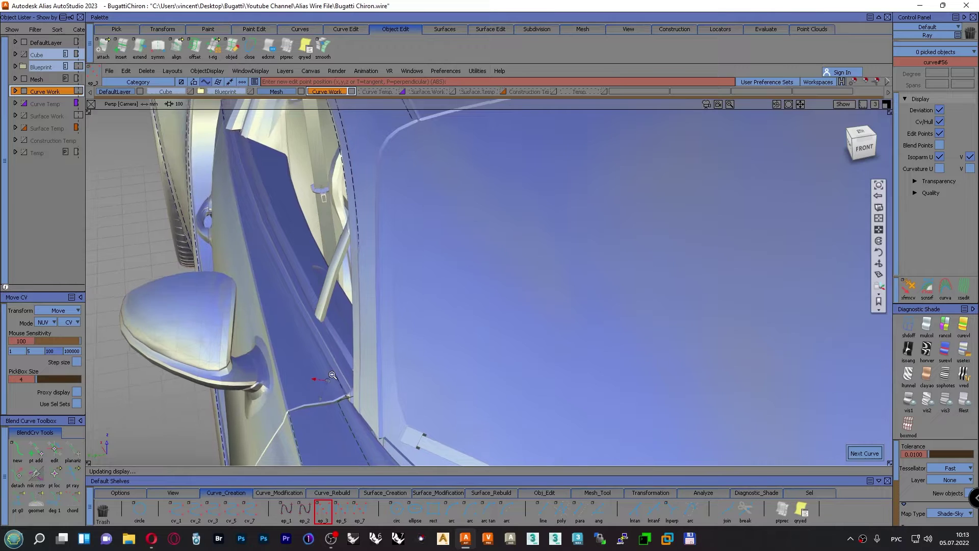
scroll(331, 375, down, 2)
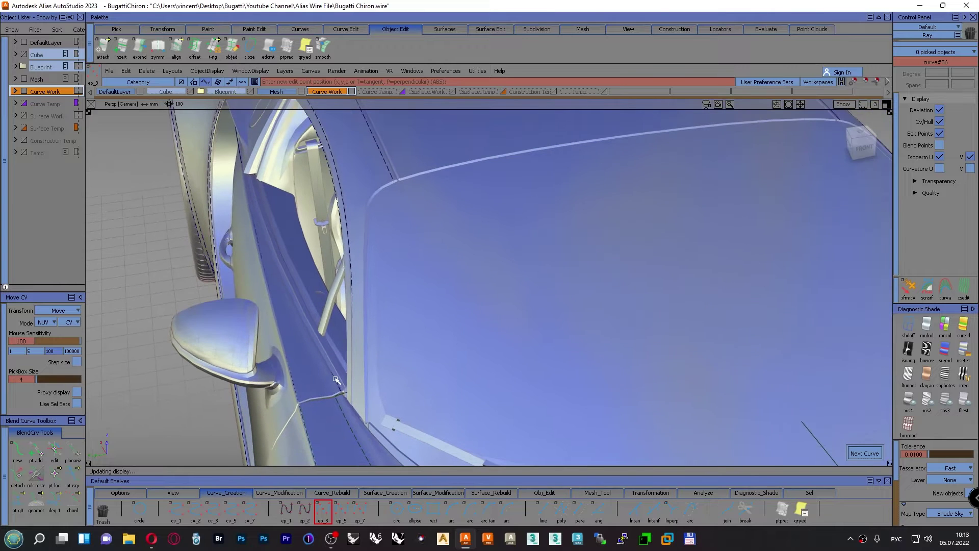
ctrl+alt+click(342, 395)
alt+shift+right_drag(586, 275, 455, 308)
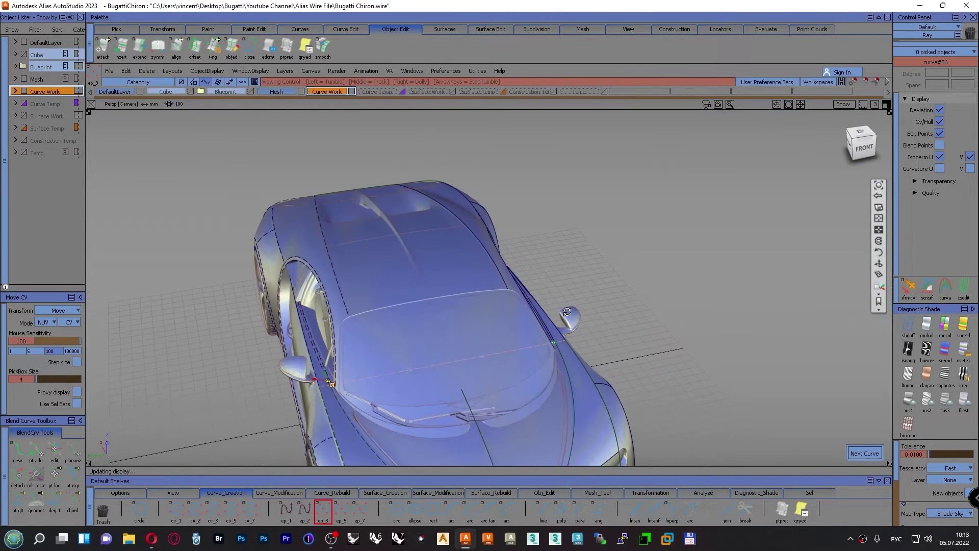
alt+shift+drag(455, 308, 496, 315)
alt+shift+middle_drag(496, 314, 528, 265)
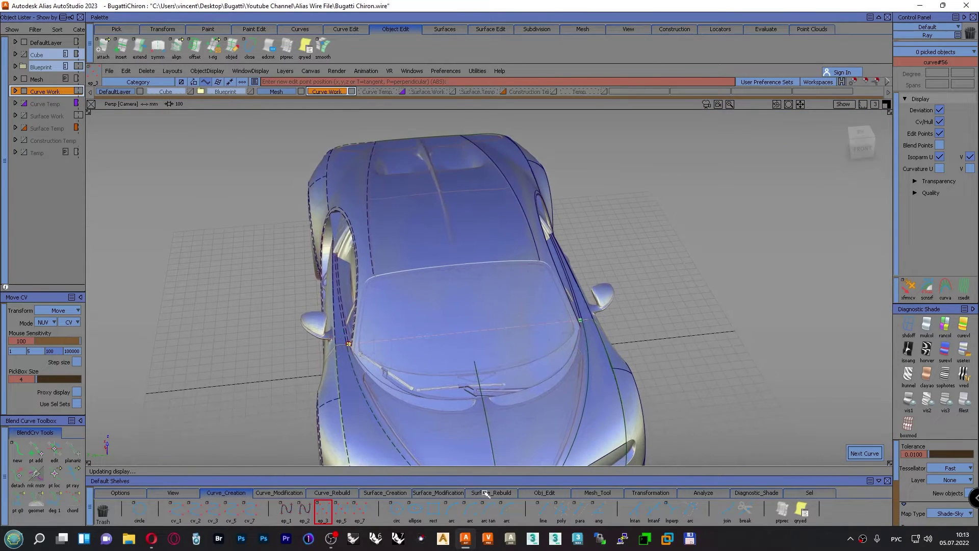
Apply the symmetric modeling constraint to the new cross curve spanning the windscreen base
click(525, 493)
click(359, 509)
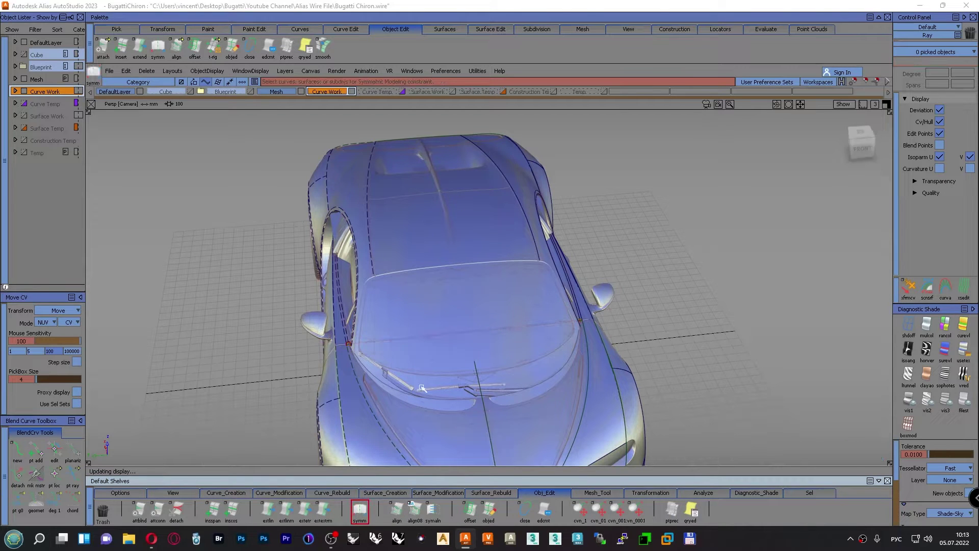
click(422, 339)
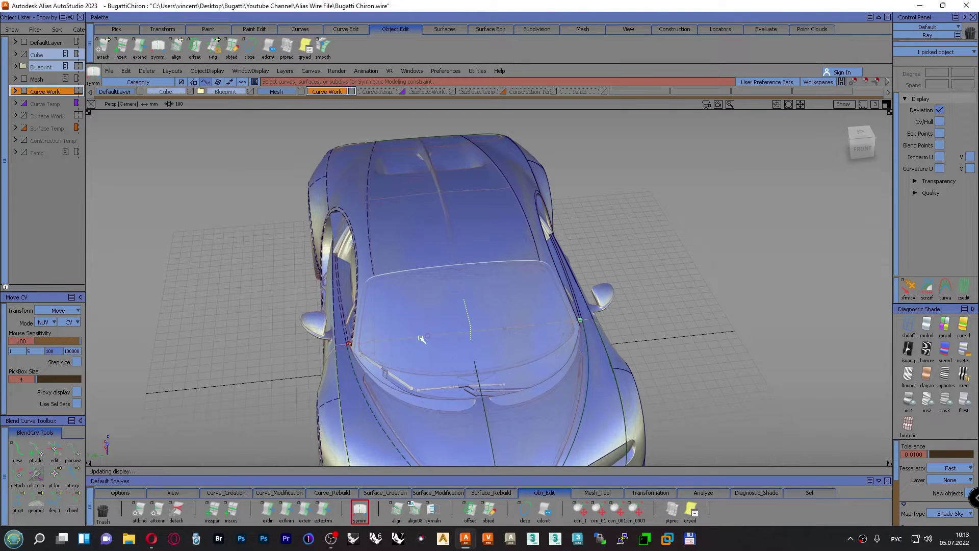
Pick the new cross curve (curve#56) and the hood mesh ID10085 in the top view, and hide everything else
alt+shift+drag(669, 308, 492, 280)
key(F9)
alt+shift+middle_drag(493, 276, 593, 459)
alt+shift+right_drag(533, 377, 462, 369)
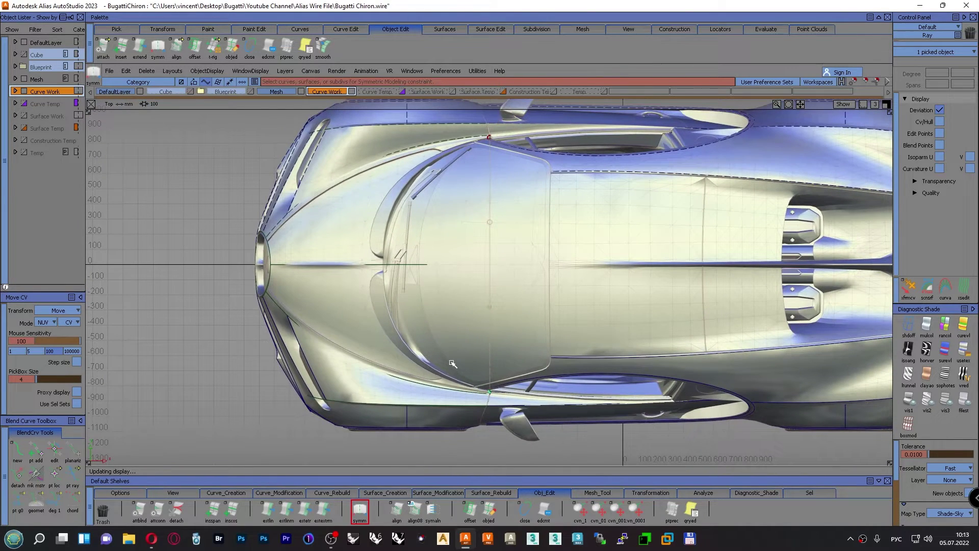
ctrl+shift+drag(222, 182, 242, 209)
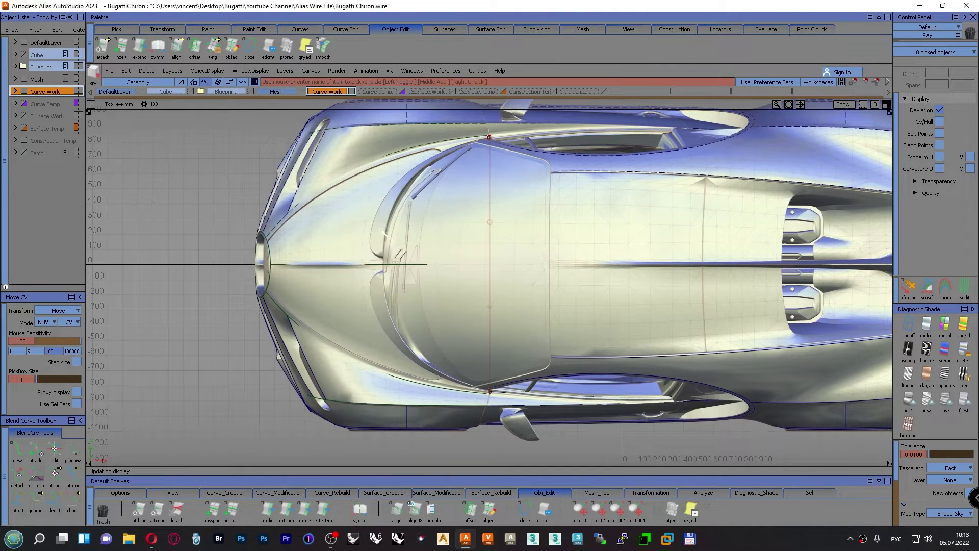
click(490, 209)
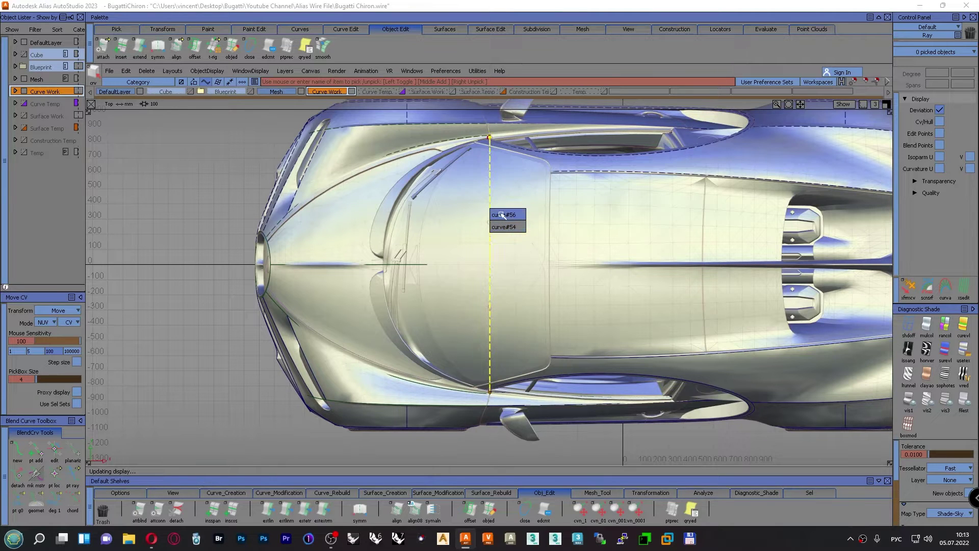
click(501, 217)
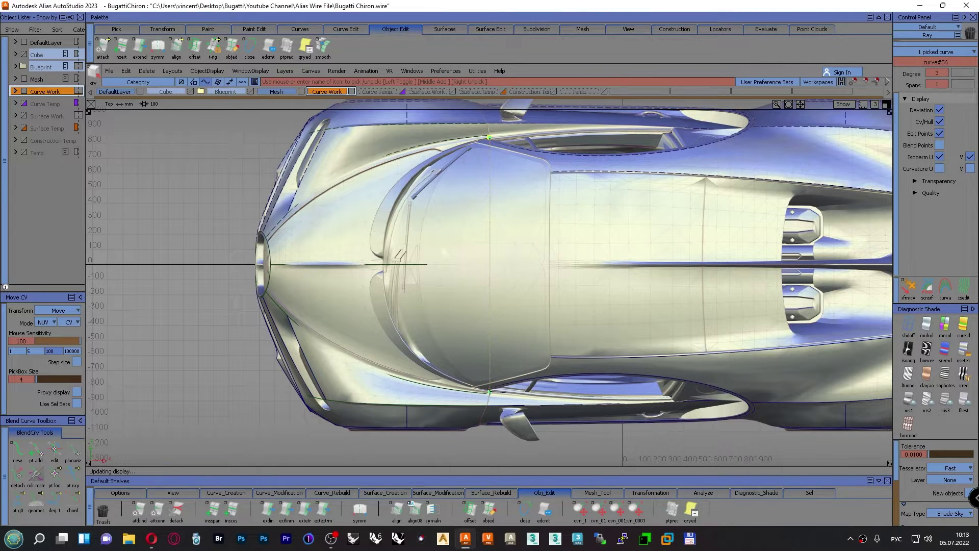
ctrl+shift+drag(253, 219, 247, 263)
click(352, 248)
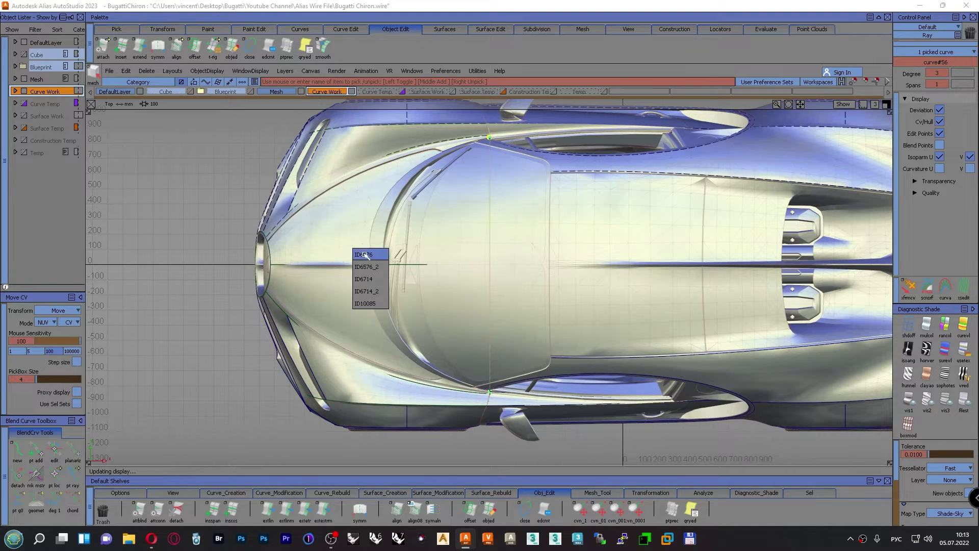
click(371, 304)
ctrl+shift+drag(227, 192, 241, 281)
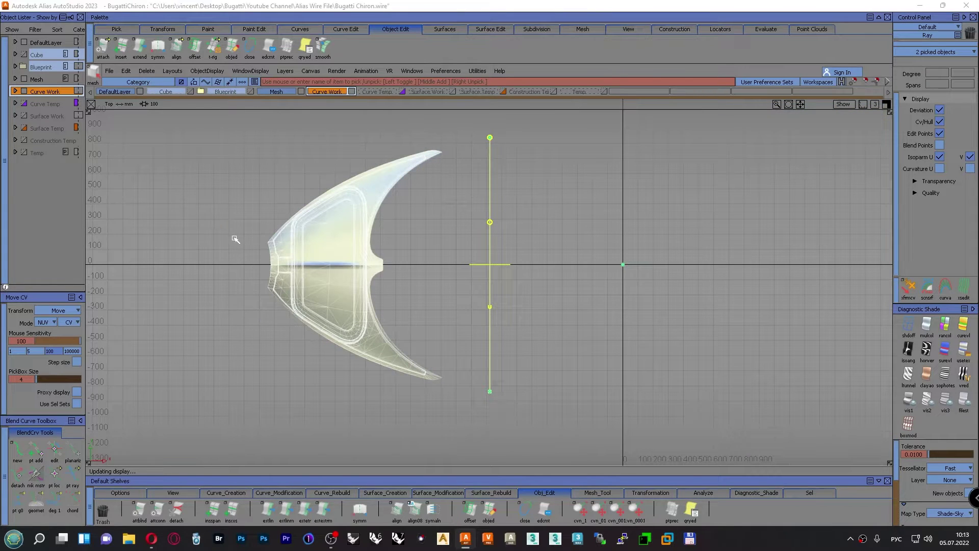
Clear the selection and switch to picking CVs for the isolated cross curve
ctrl+shift+drag(234, 238, 233, 218)
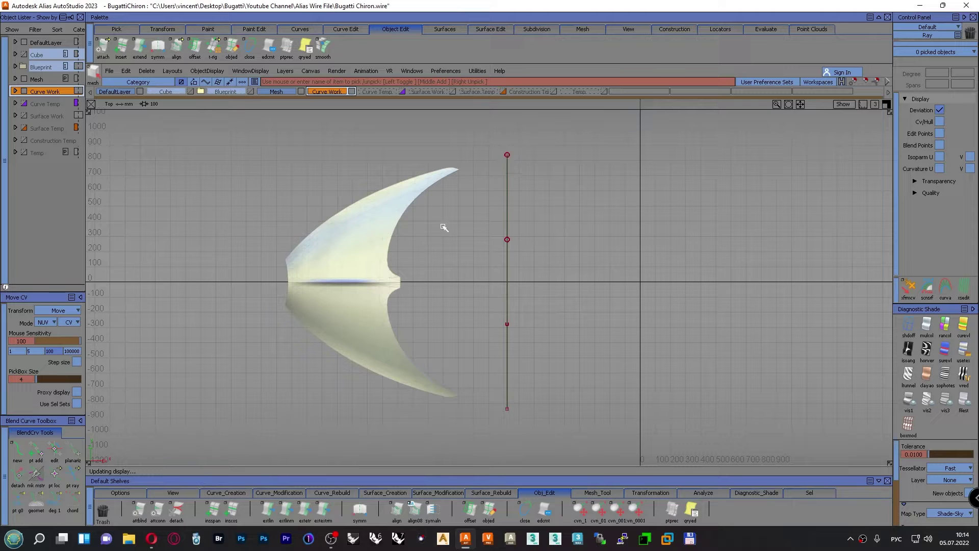
ctrl+shift+drag(265, 170, 290, 171)
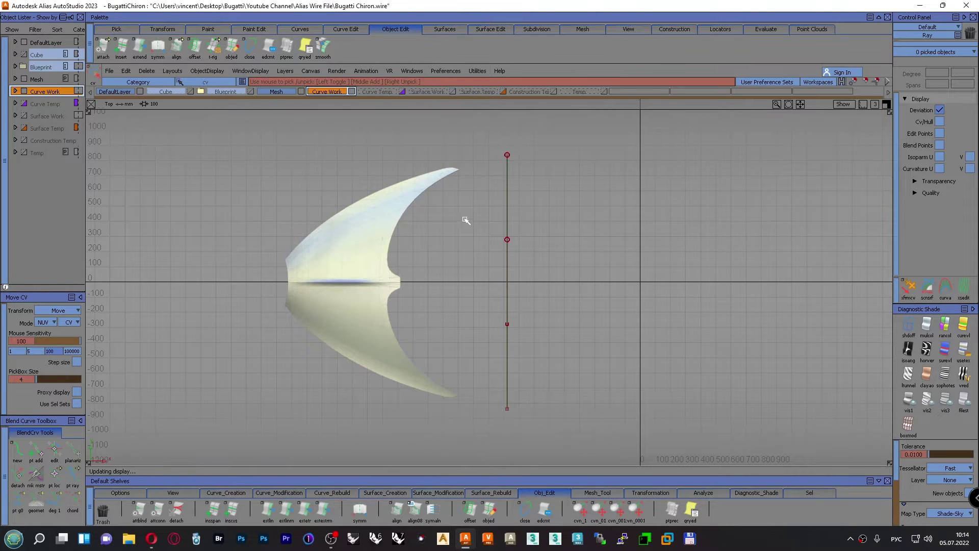